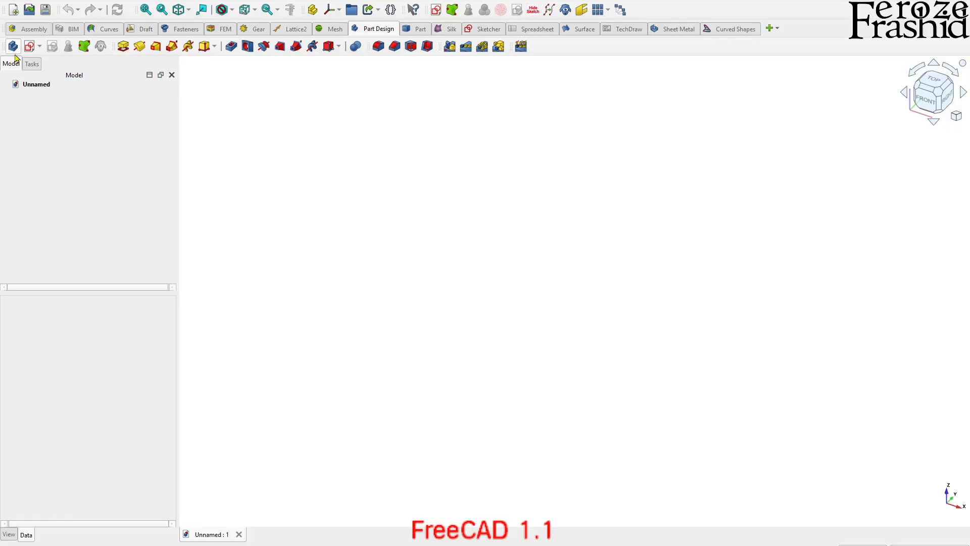
Create a new body and start a sketch in it on the XZ plane
{"action": "left_click", "coordinate": [14, 50]}
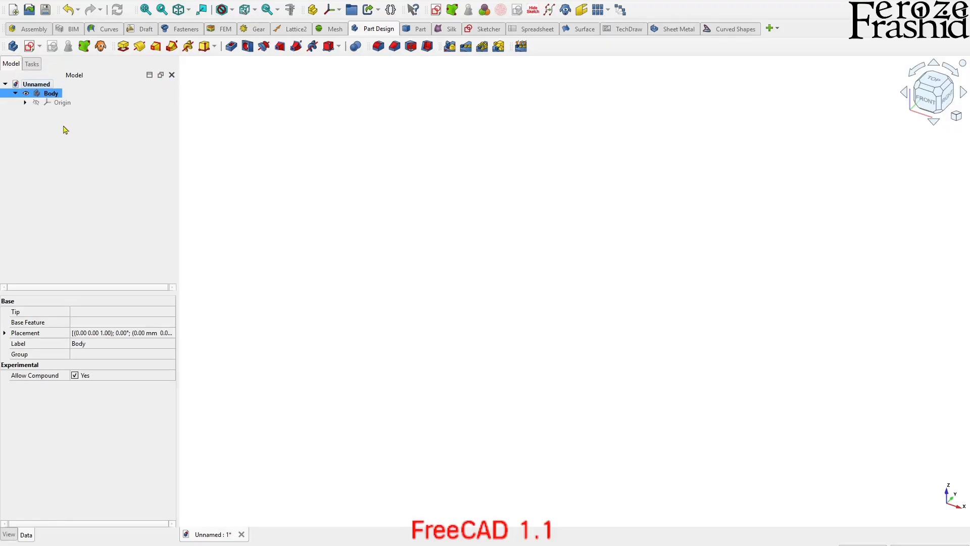
{"action": "left_click", "coordinate": [29, 49]}
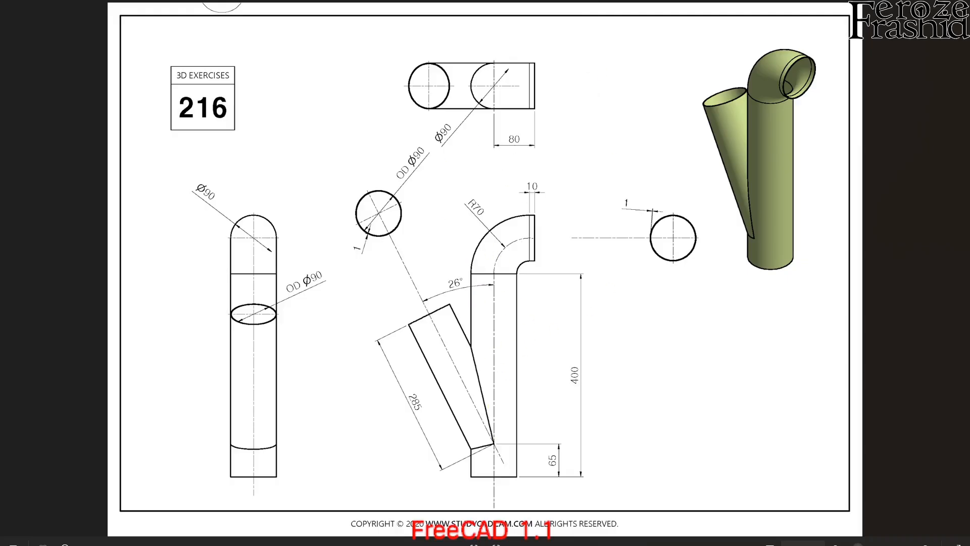
{"action": "key", "text": "ctrl+super+Left"}
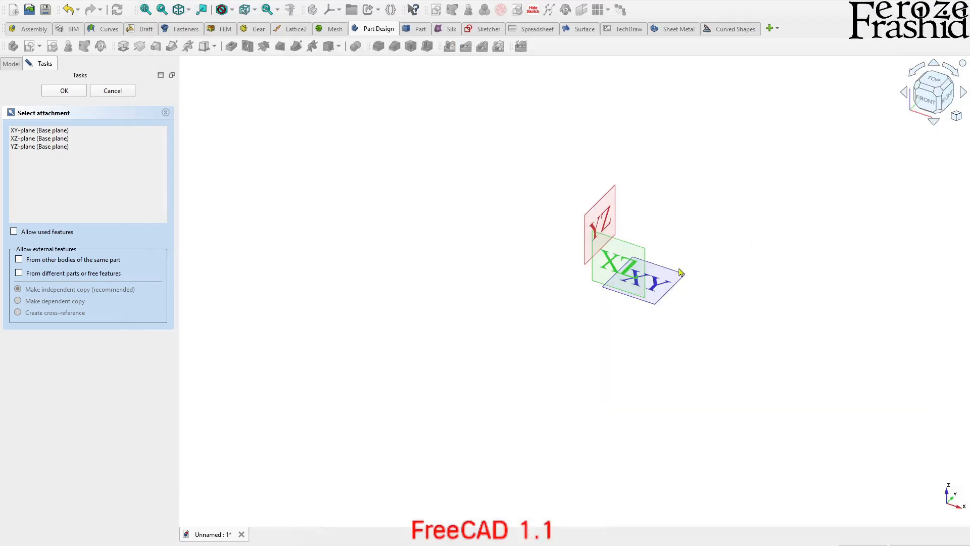
{"action": "left_click", "coordinate": [614, 260]}
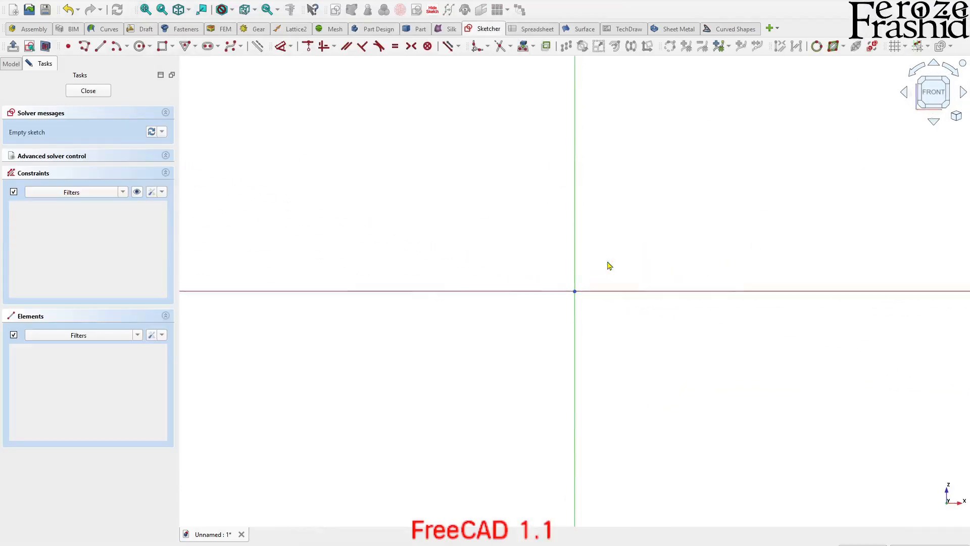
Sketch a polyline from the origin up the vertical axis, continuing into a tangent quarter arc of about 91 mm radius and a short tangent end line
{"action": "scroll", "coordinate": [446, 437], "scroll_direction": "down", "scroll_amount": 5}
{"action": "left_click", "coordinate": [98, 50]}
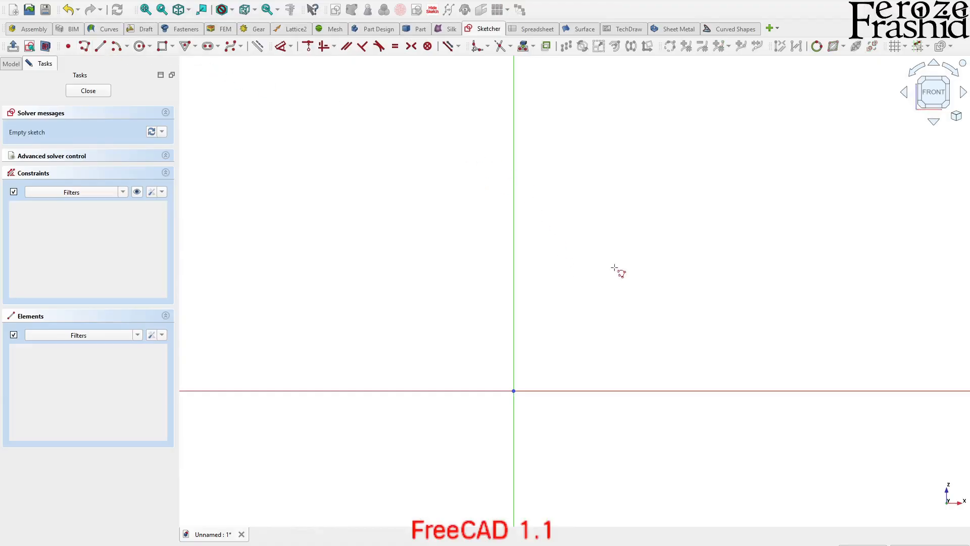
{"action": "left_click", "coordinate": [513, 391]}
{"action": "left_click", "coordinate": [513, 201]}
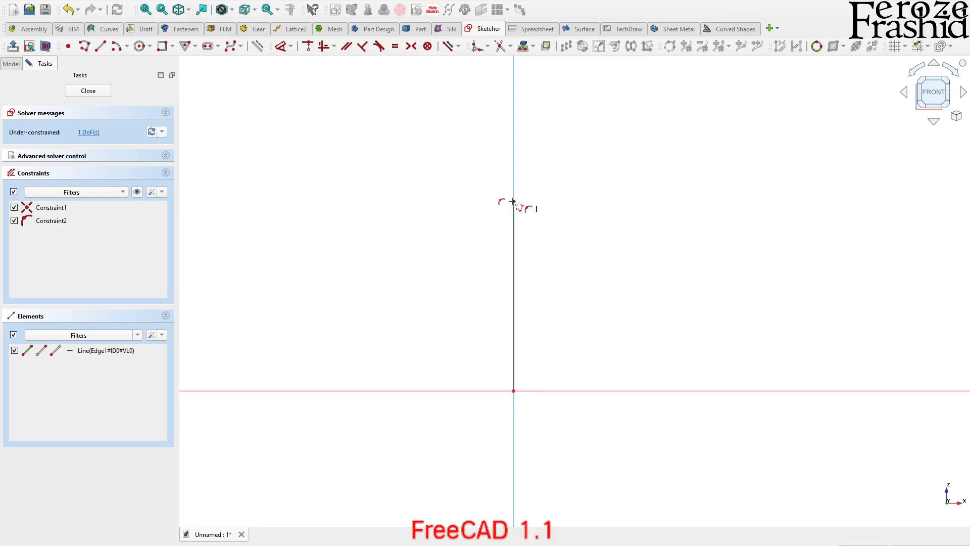
{"action": "left_click", "coordinate": [513, 201]}
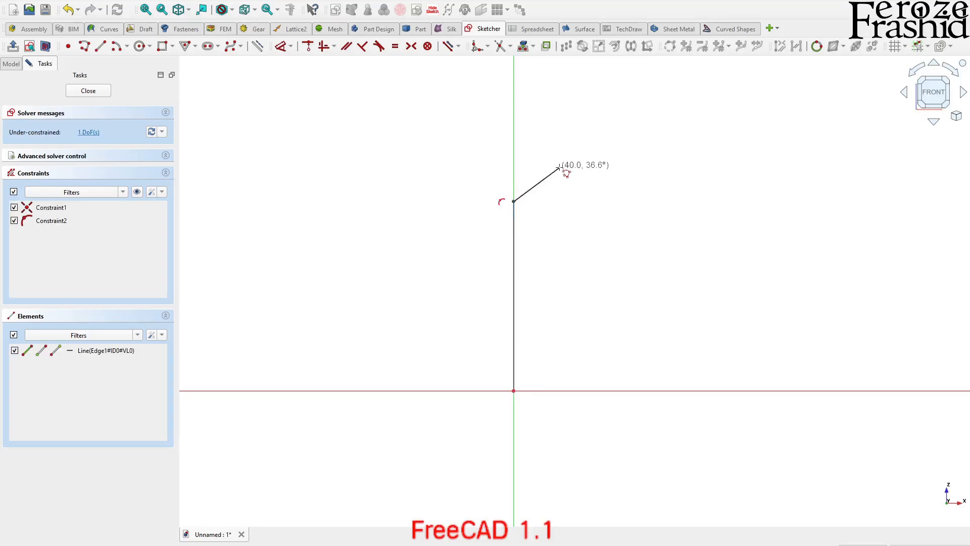
{"action": "key", "text": "m"}
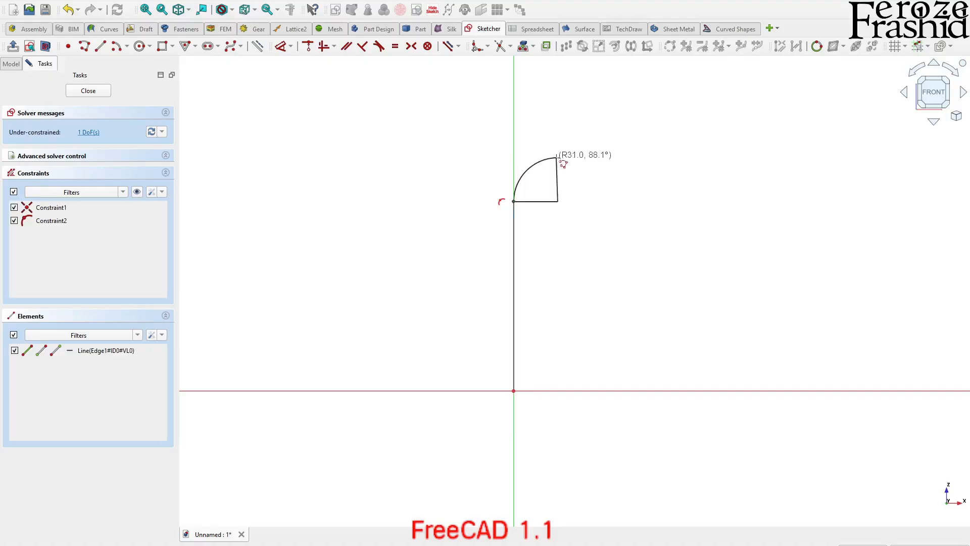
{"action": "left_click", "coordinate": [557, 158]}
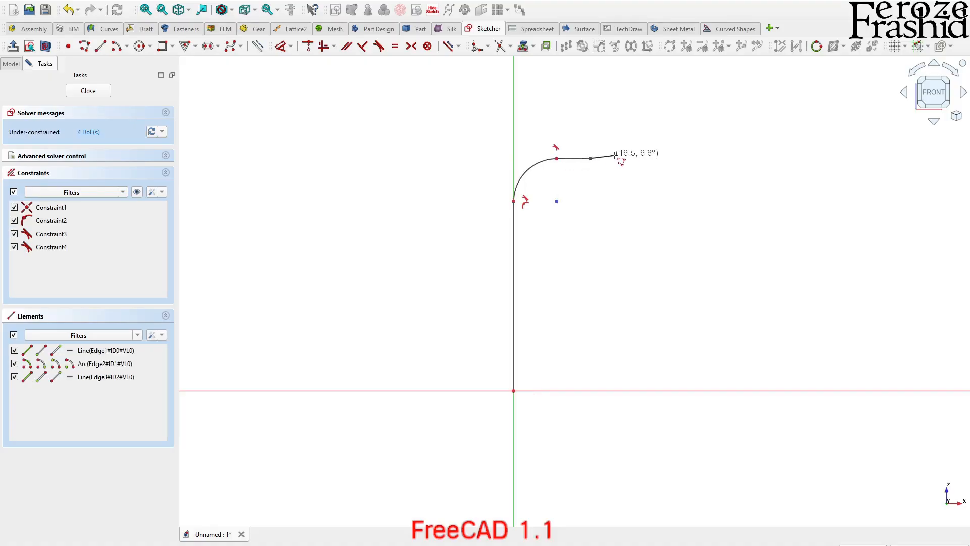
{"action": "key", "text": "Escape"}
Dimension the vertical line of the path to 400 mm
{"action": "left_click", "coordinate": [515, 273]}
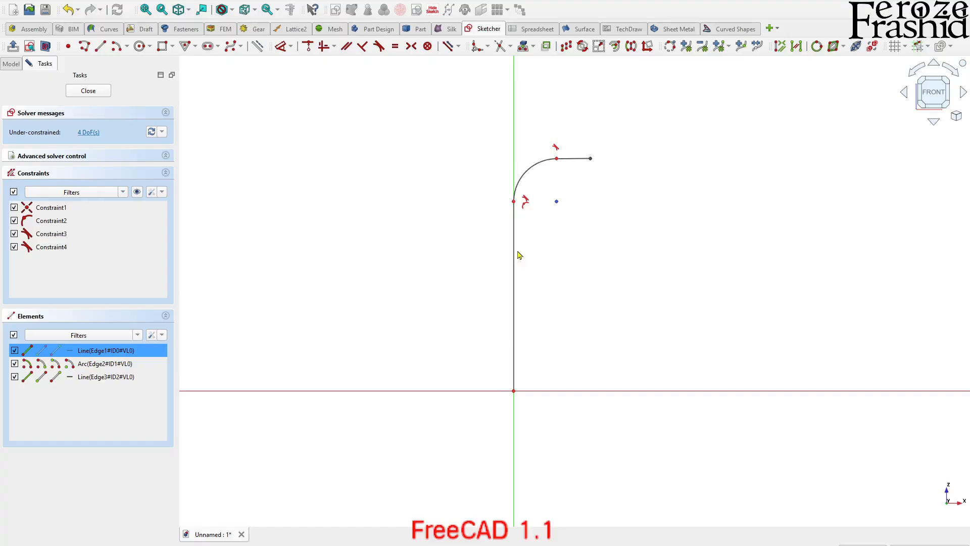
{"action": "left_click", "coordinate": [488, 267]}
{"action": "left_click", "coordinate": [514, 265]}
{"action": "key", "text": "d"}
{"action": "left_click", "coordinate": [477, 277]}
{"action": "type", "text": "400"}
{"action": "key", "text": "Return"}
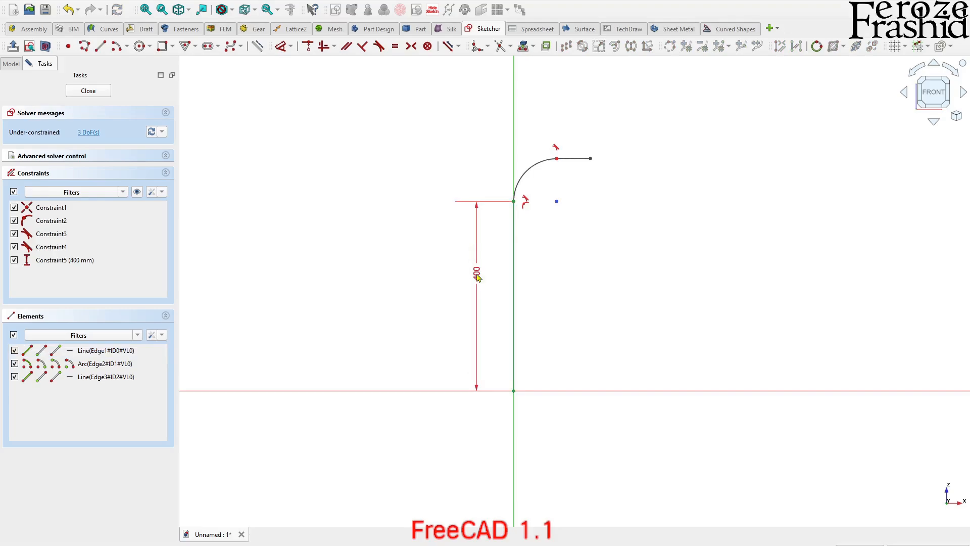
Dimension the radius of the bend arc to 70 mm
{"action": "left_click", "coordinate": [528, 172]}
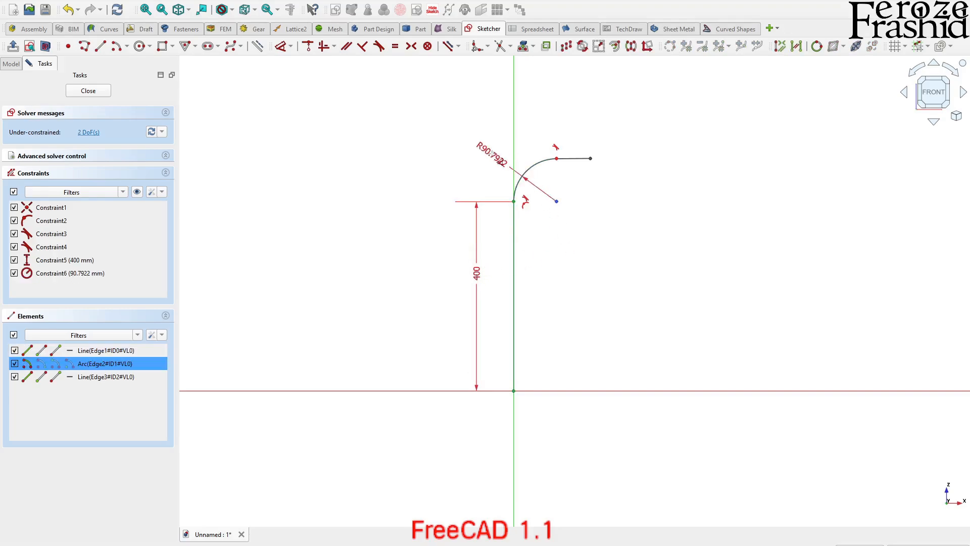
{"action": "left_click", "coordinate": [481, 147]}
{"action": "type", "text": "70"}
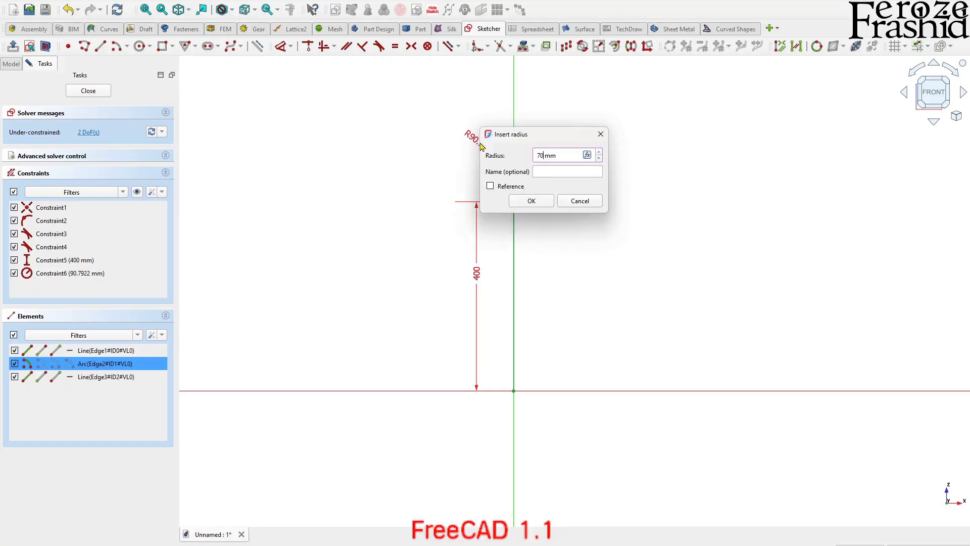
{"action": "key", "text": "Return"}
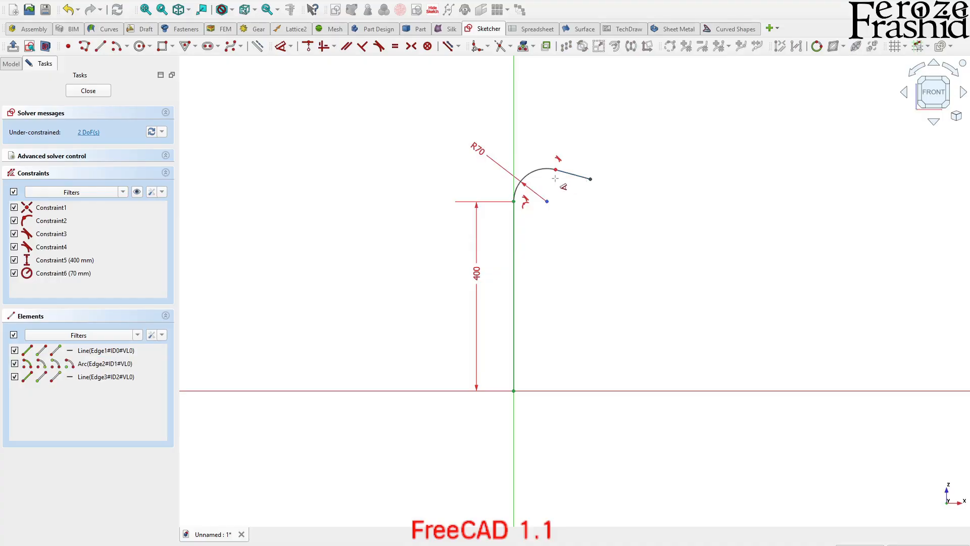
Constrain the short end line after the bend to be horizontal and set its length to 10 mm
{"action": "right_click", "coordinate": [571, 186]}
{"action": "left_click", "coordinate": [575, 177]}
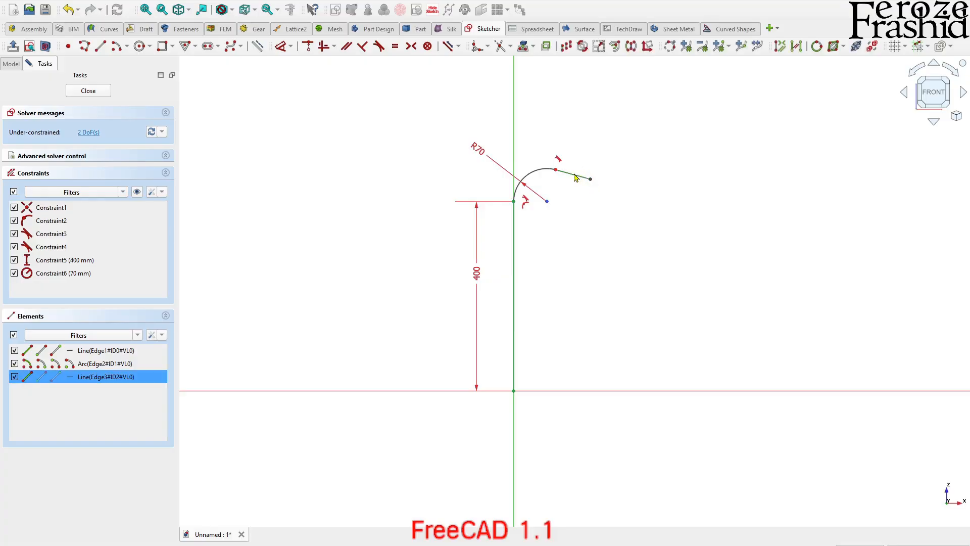
{"action": "key", "text": "h"}
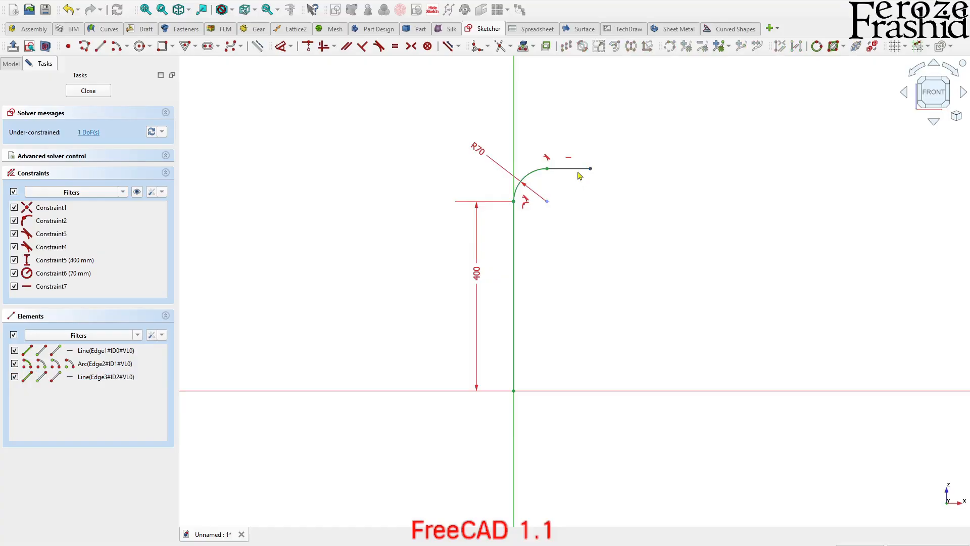
{"action": "left_click", "coordinate": [579, 175]}
{"action": "key", "text": "d"}
{"action": "left_click", "coordinate": [570, 133]}
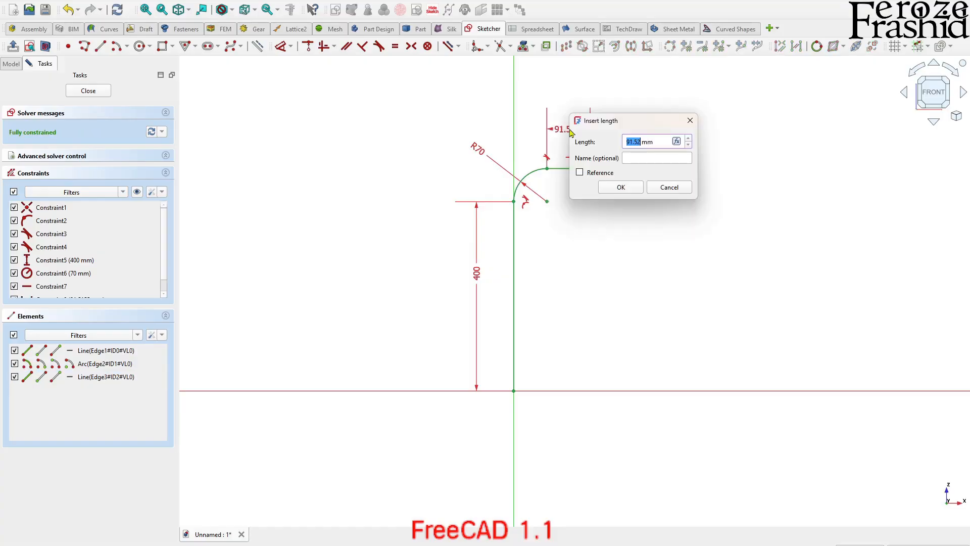
{"action": "type", "text": "10"}
{"action": "key", "text": "Return"}
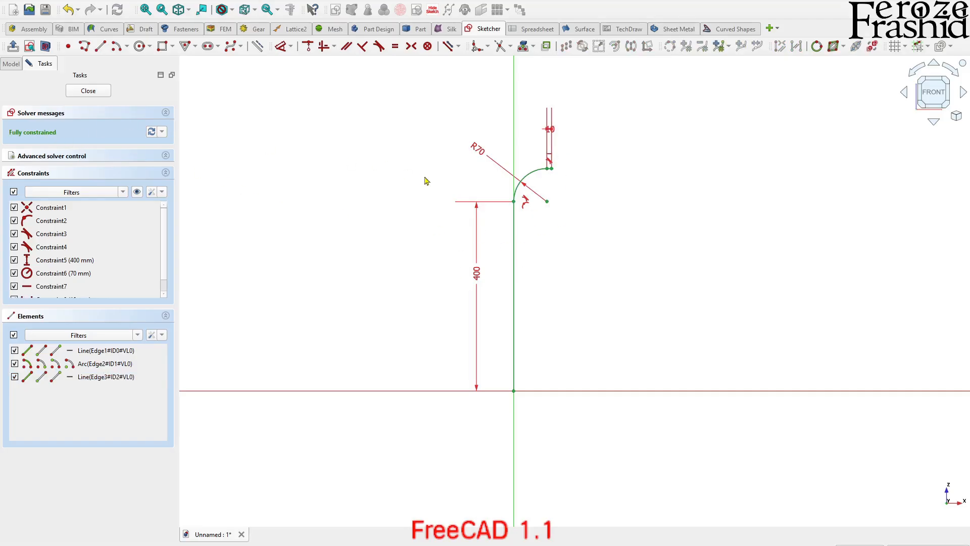
Close the path sketch and rename it sksSpine
{"action": "left_click", "coordinate": [88, 92]}
{"action": "left_click", "coordinate": [61, 112]}
{"action": "type", "text": "skS"}
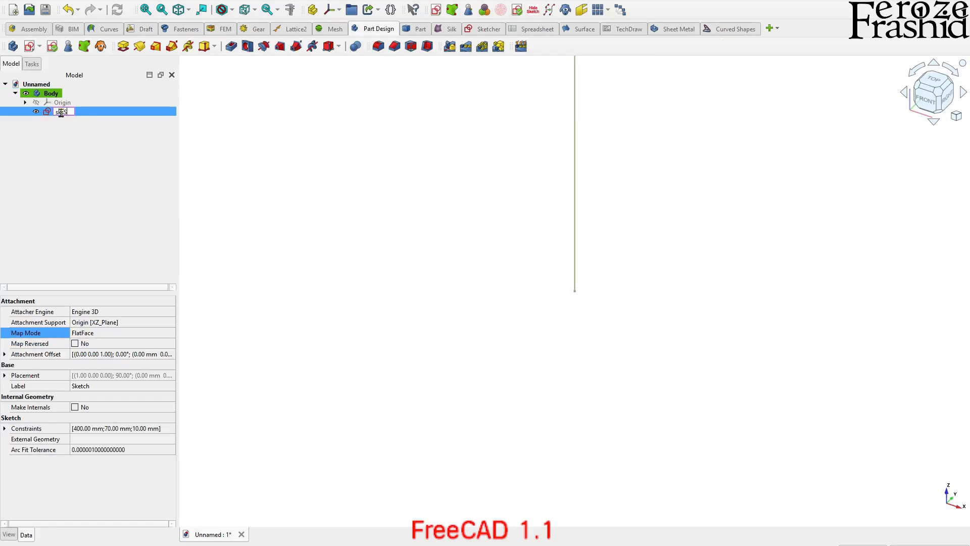
{"action": "key", "text": "Return"}
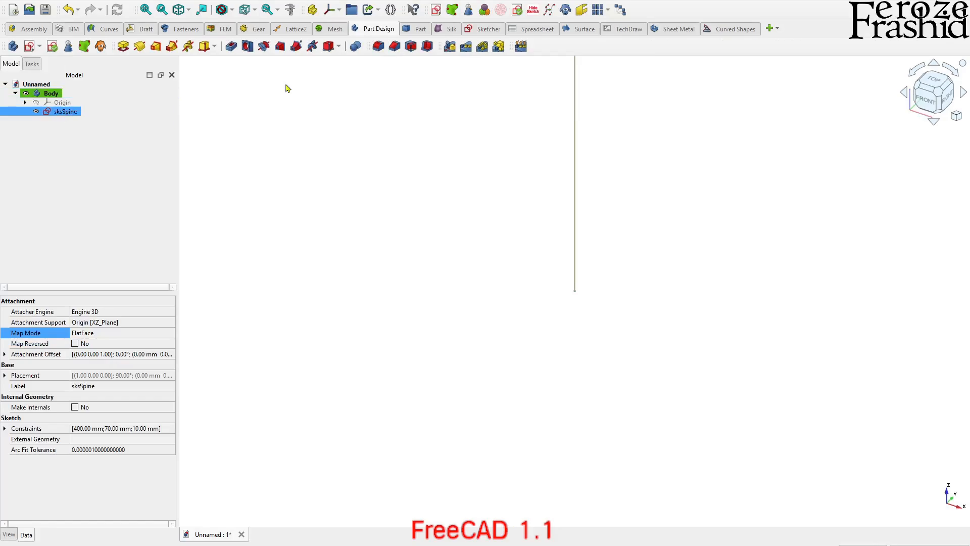
Start a new sketch on the XY plane at the base of the path
{"action": "left_click", "coordinate": [364, 429]}
{"action": "scroll", "coordinate": [365, 430], "scroll_direction": "down", "scroll_amount": 3}
{"action": "scroll", "coordinate": [513, 361], "scroll_direction": "down", "scroll_amount": 4}
{"action": "scroll", "coordinate": [530, 370], "scroll_direction": "down", "scroll_amount": 2}
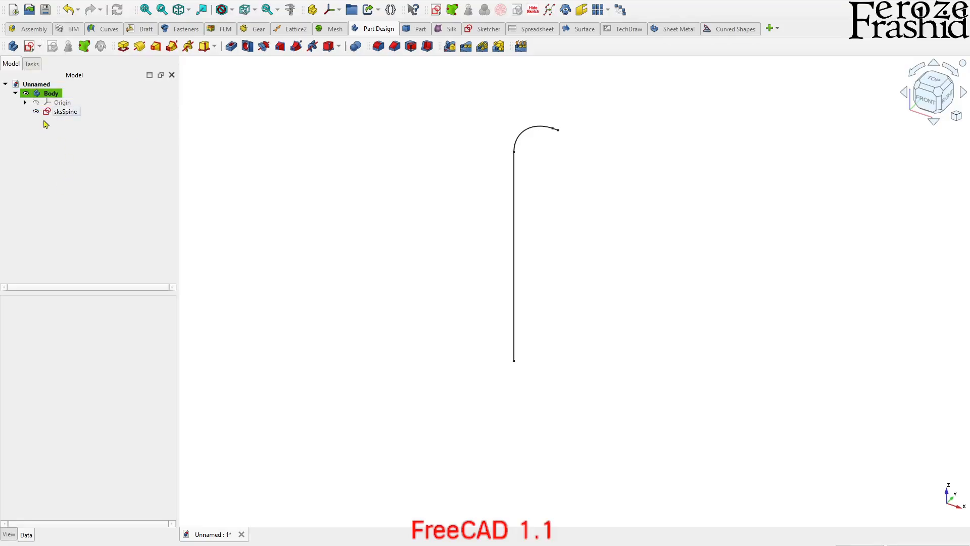
{"action": "left_click", "coordinate": [29, 46]}
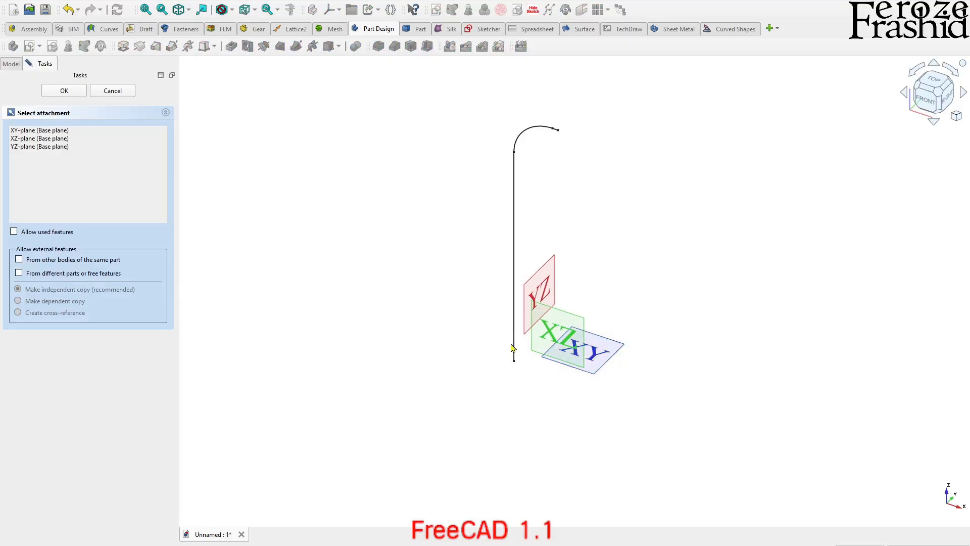
{"action": "left_click", "coordinate": [599, 357]}
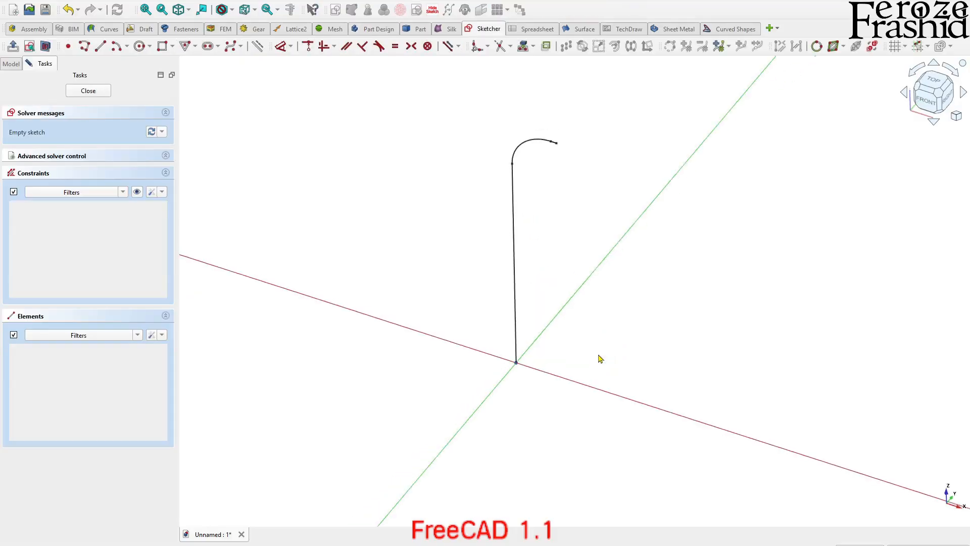
Draw two concentric circles centred on the origin with diameters of 90 mm and 88 mm
{"action": "left_click", "coordinate": [139, 47]}
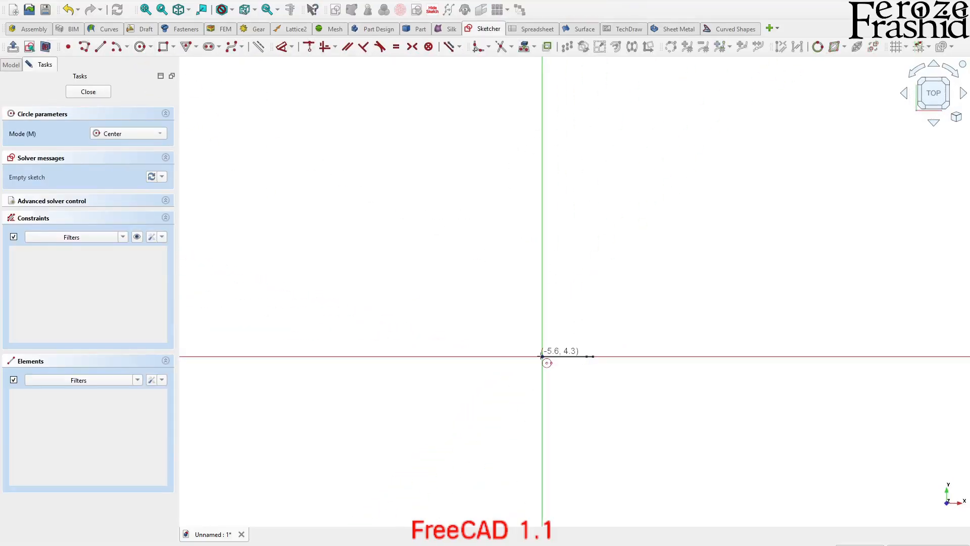
{"action": "left_click", "coordinate": [542, 356]}
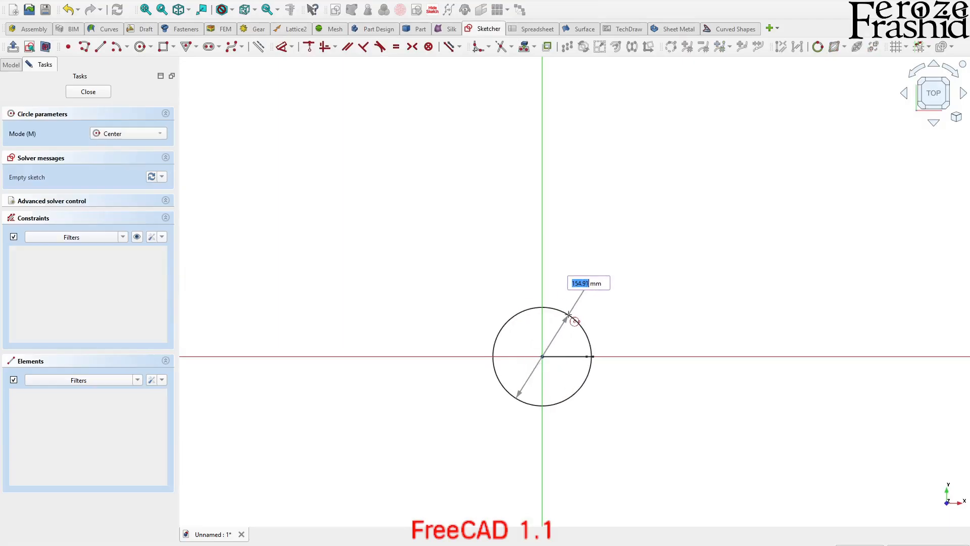
{"action": "type", "text": "90"}
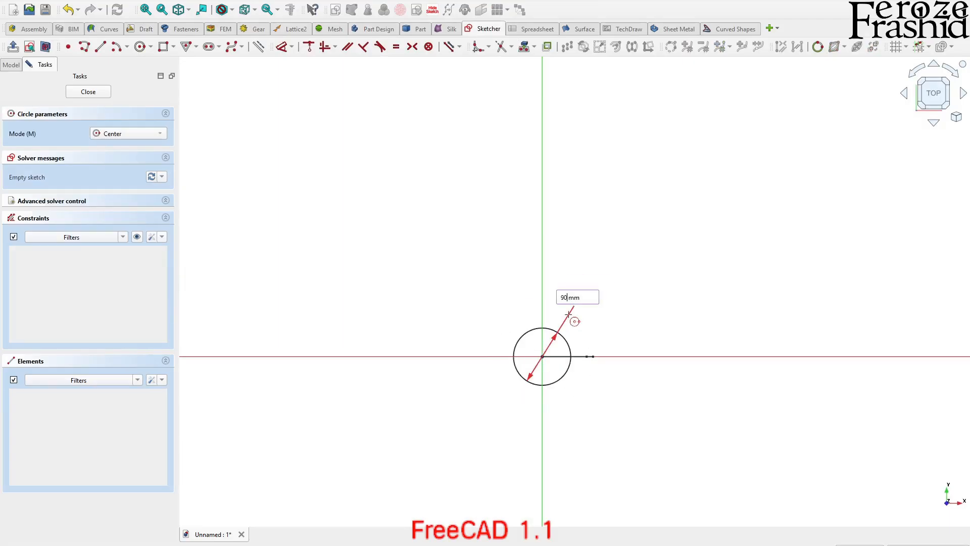
{"action": "key", "text": "Return"}
{"action": "scroll", "coordinate": [557, 364], "scroll_direction": "up", "scroll_amount": 4}
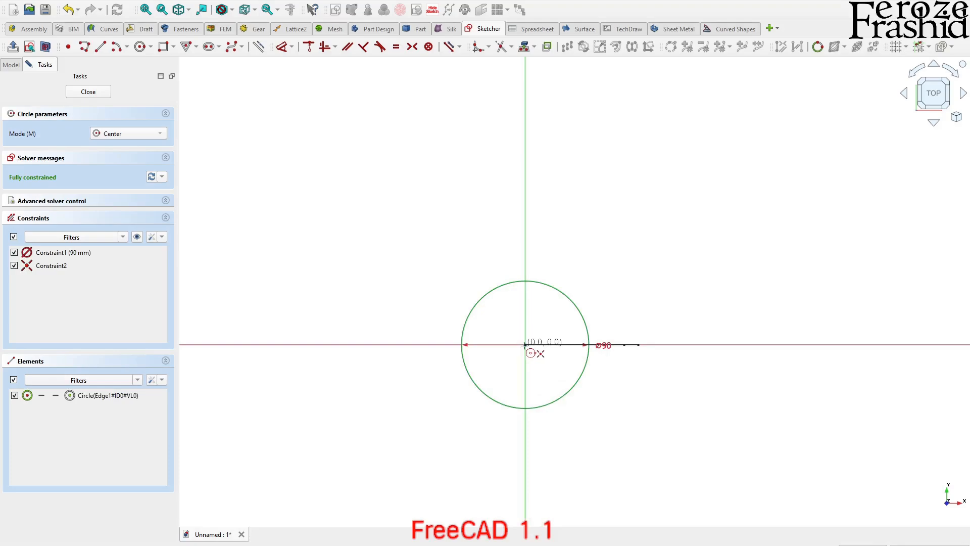
{"action": "left_click", "coordinate": [526, 344]}
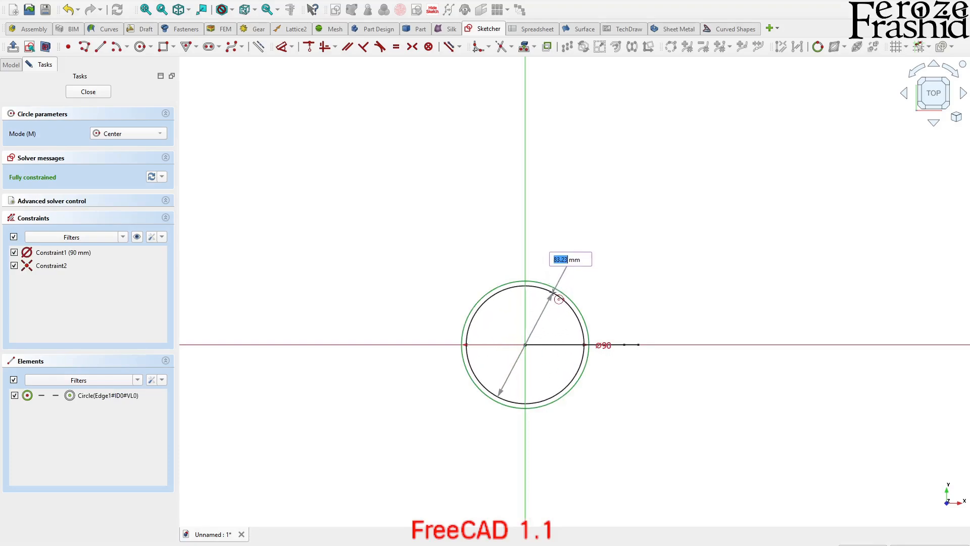
{"action": "type", "text": "88"}
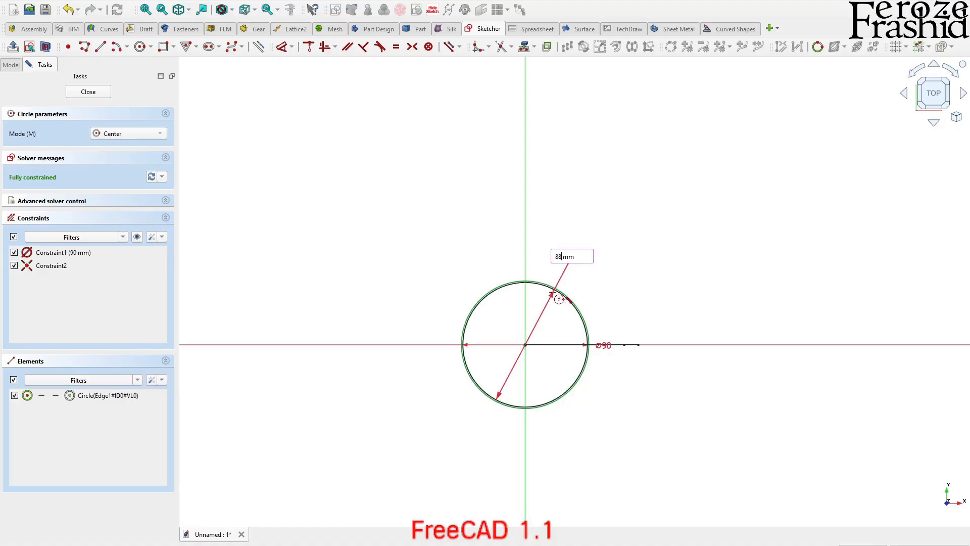
{"action": "key", "text": "Return"}
{"action": "scroll", "coordinate": [559, 298], "scroll_direction": "up", "scroll_amount": 5}
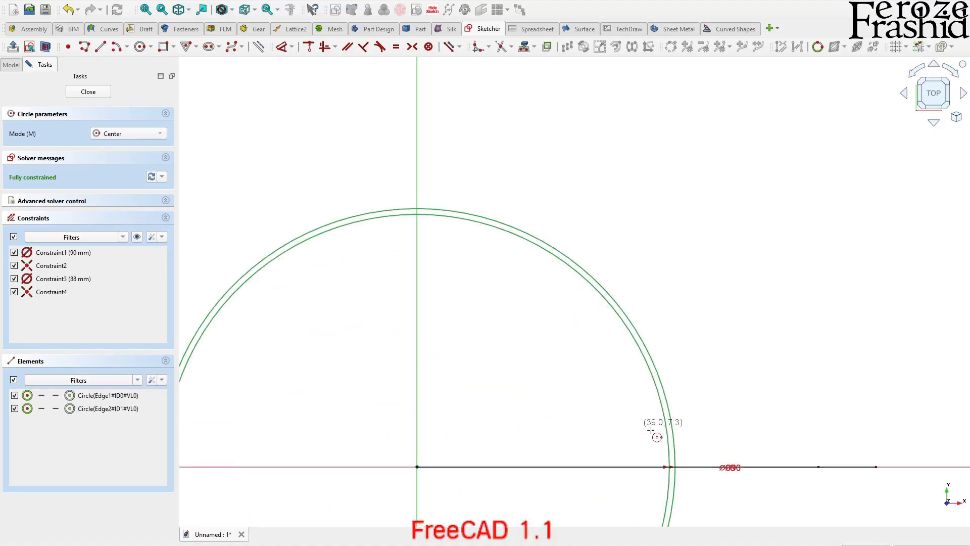
{"action": "scroll", "coordinate": [672, 440], "scroll_direction": "down", "scroll_amount": 3}
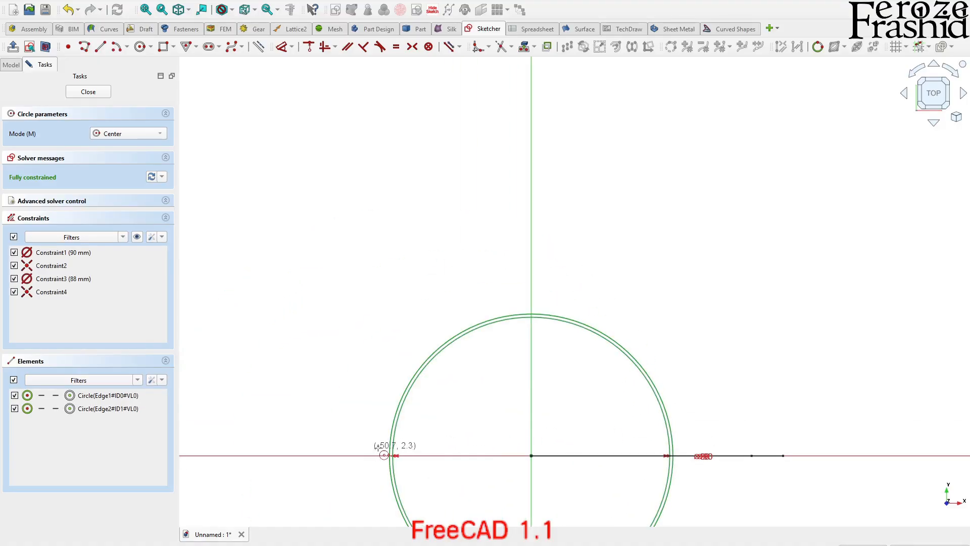
{"action": "scroll", "coordinate": [358, 347], "scroll_direction": "down", "scroll_amount": 1}
{"action": "scroll", "coordinate": [371, 313], "scroll_direction": "down", "scroll_amount": 2}
{"action": "right_click", "coordinate": [380, 287]}
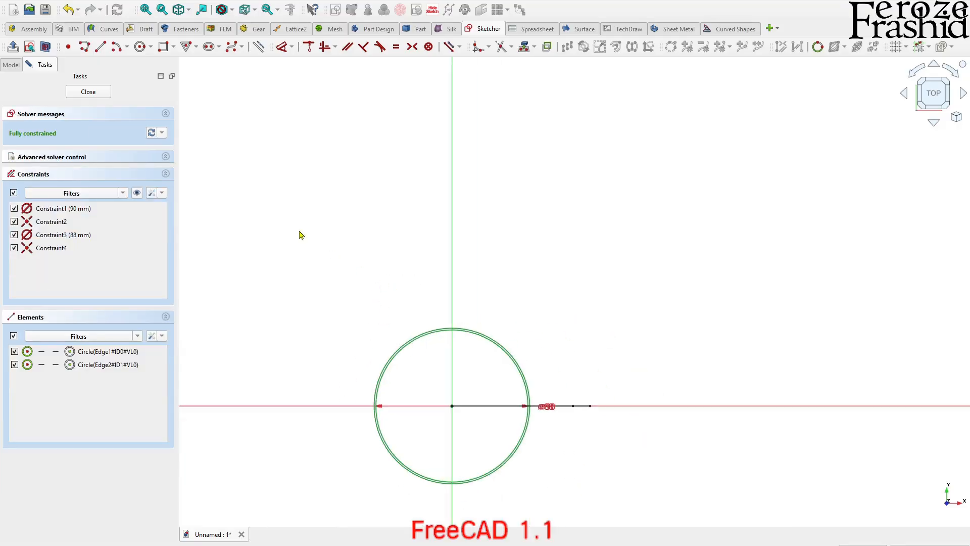
Close the cross-section sketch and rename it sksXSec
{"action": "left_click", "coordinate": [88, 92]}
{"action": "left_click", "coordinate": [67, 121]}
{"action": "type", "text": "ss"}
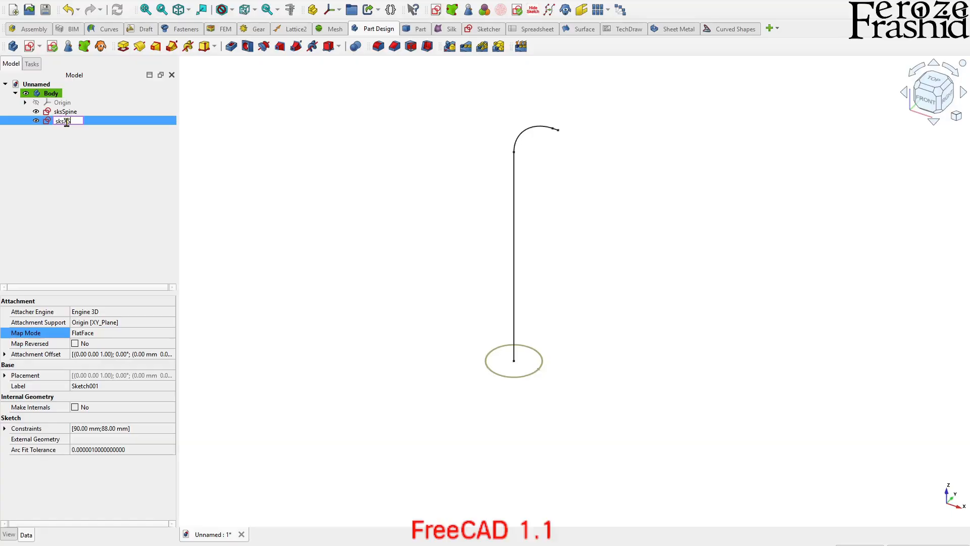
{"action": "key", "text": "Return"}
Sweep the sksXSec profile along the sksSpine path with an additive pipe
{"action": "left_click", "coordinate": [70, 194]}
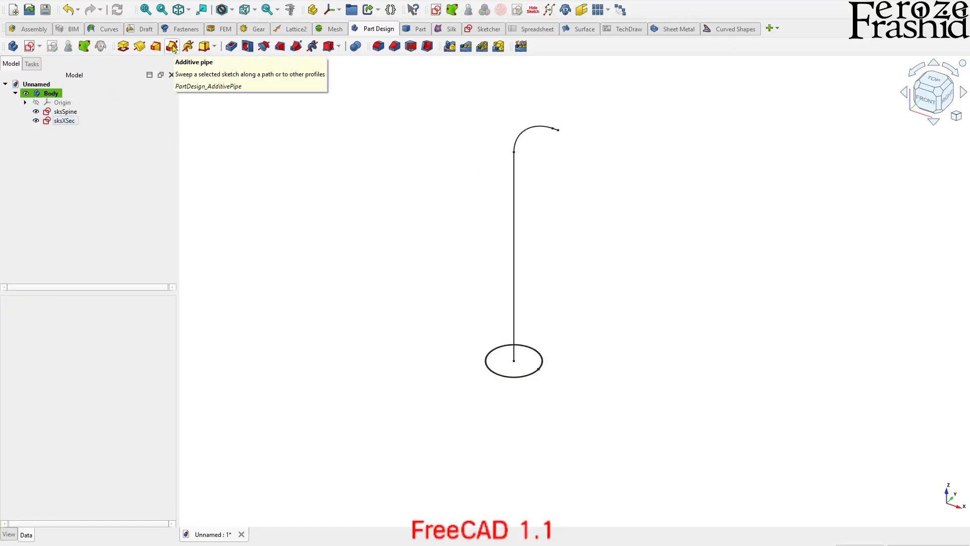
{"action": "left_click", "coordinate": [71, 122]}
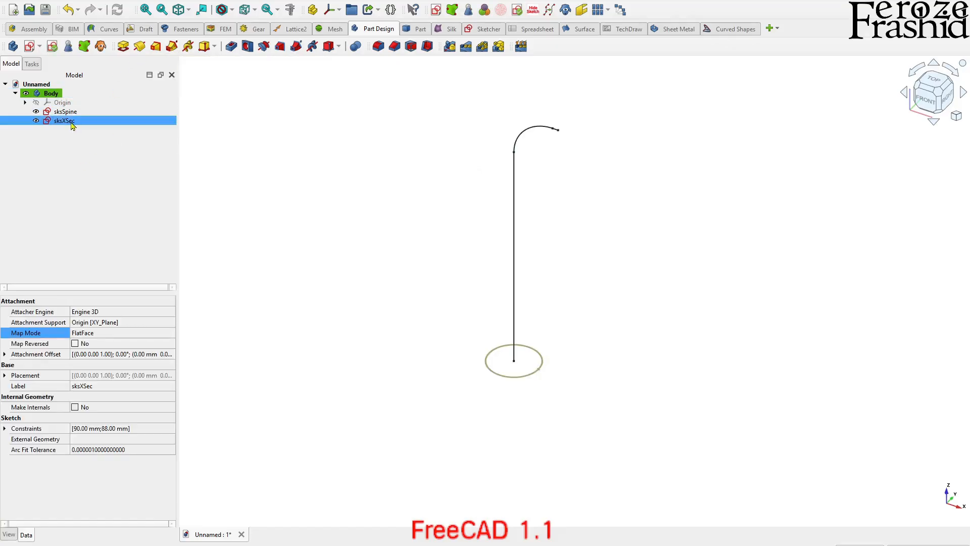
{"action": "left_click", "coordinate": [77, 113], "text": "ctrl"}
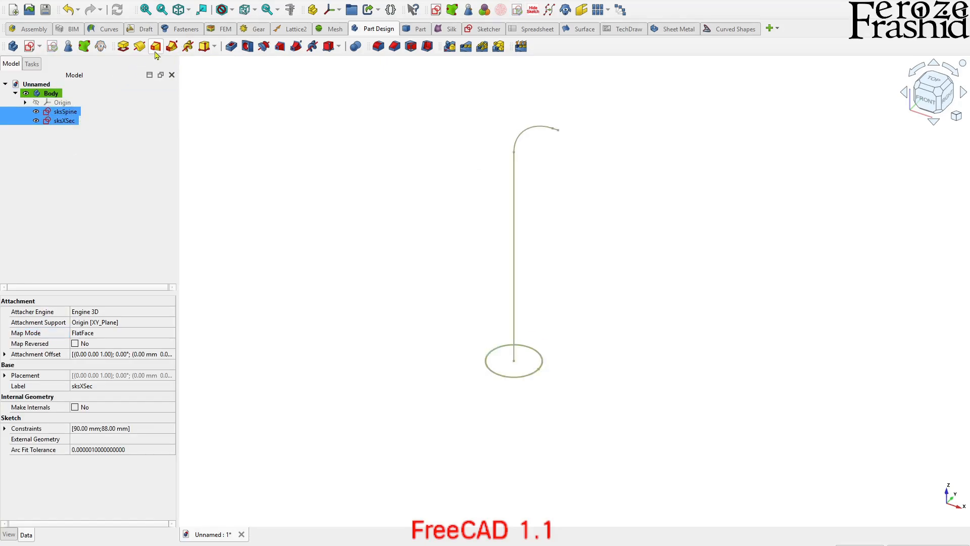
{"action": "left_click", "coordinate": [171, 47]}
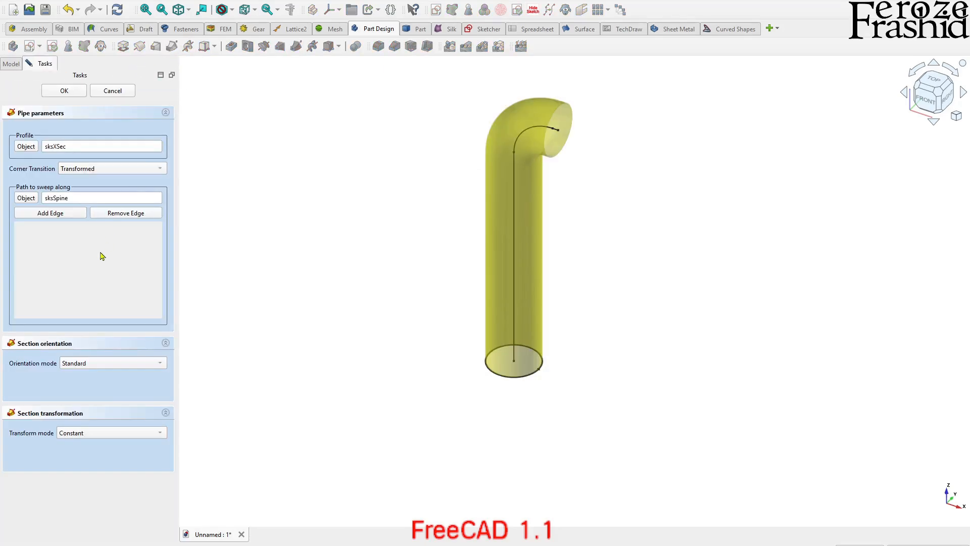
{"action": "middle_click_drag", "start_coordinate": [575, 291], "coordinate": [647, 311]}
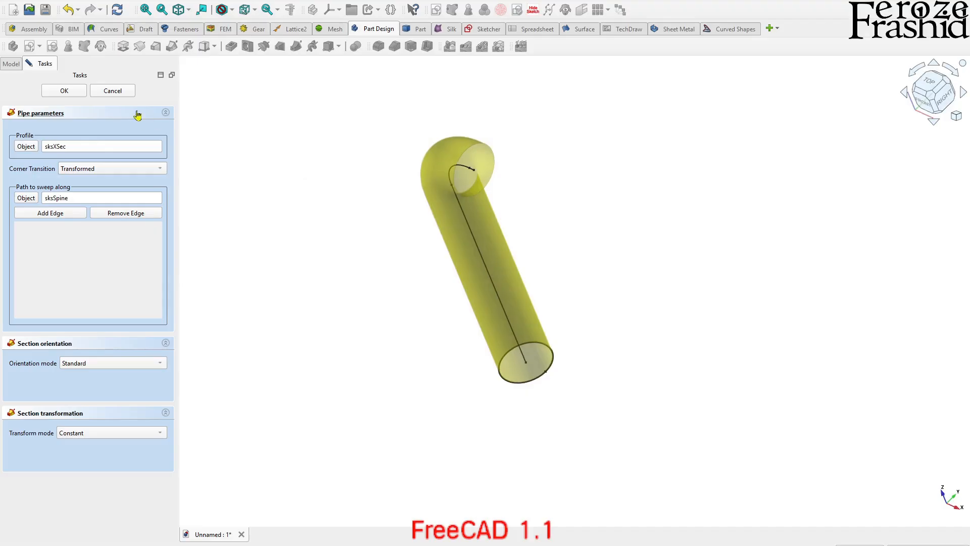
{"action": "left_click", "coordinate": [76, 91]}
{"action": "middle_click_drag", "start_coordinate": [413, 223], "coordinate": [470, 131]}
{"action": "scroll", "coordinate": [439, 416], "scroll_direction": "down", "scroll_amount": 5}
{"action": "scroll", "coordinate": [511, 278], "scroll_direction": "up", "scroll_amount": 8}
{"action": "middle_click_drag", "start_coordinate": [514, 237], "coordinate": [463, 220]}
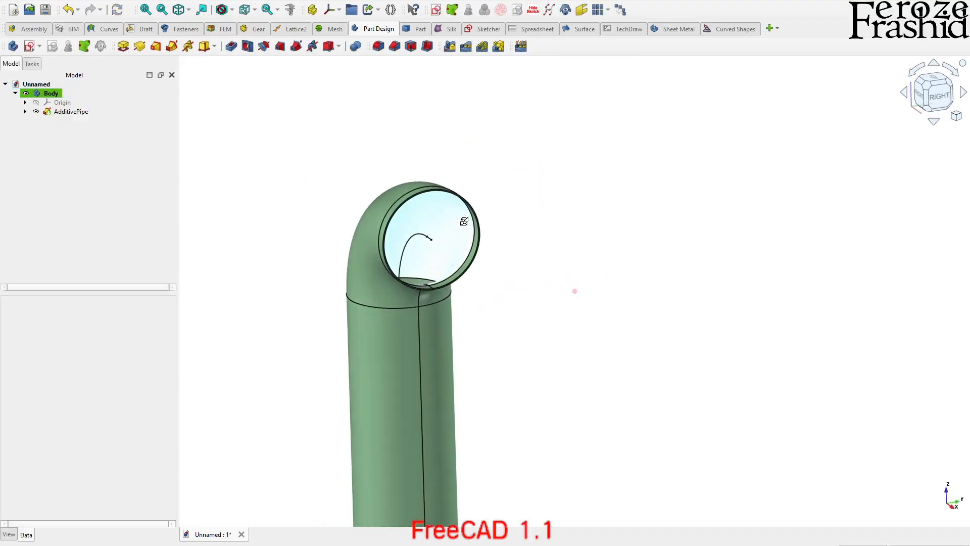
Rename the body that contains the swept pipe as BentPipe
{"action": "left_click", "coordinate": [62, 110]}
{"action": "left_click", "coordinate": [55, 94]}
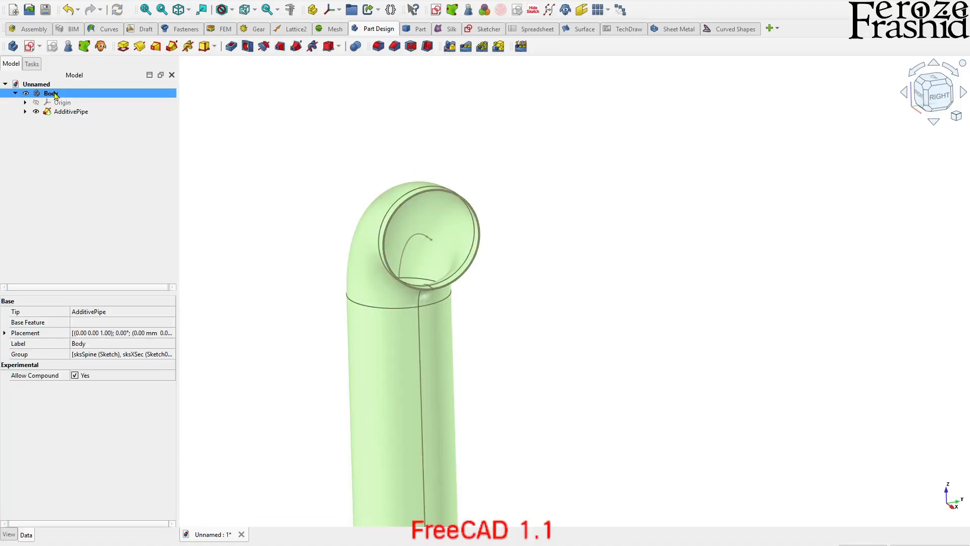
{"action": "left_click", "coordinate": [54, 94]}
{"action": "type", "text": "B"}
{"action": "key", "text": "Return"}
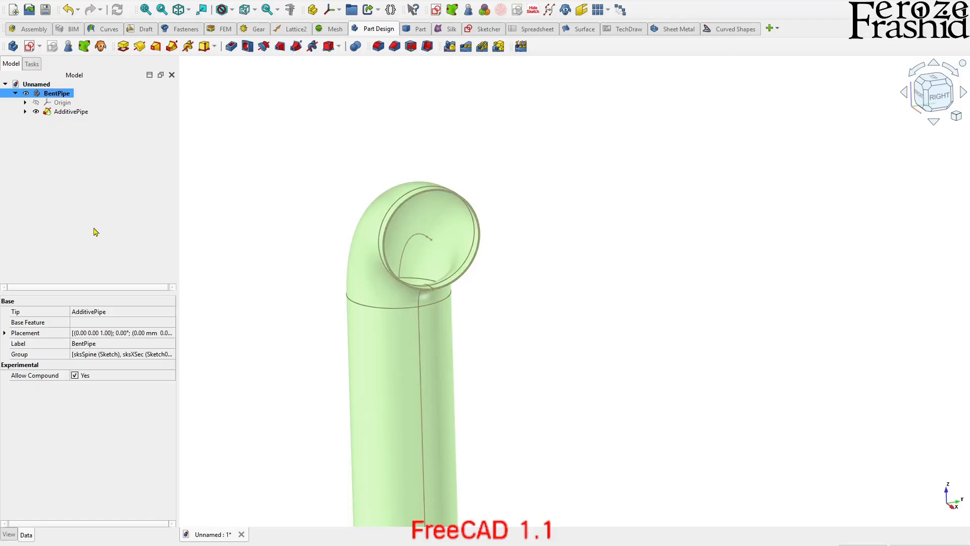
{"action": "left_click", "coordinate": [75, 171]}
Add a second body to the document for the inclined branch
{"action": "scroll", "coordinate": [322, 87], "scroll_direction": "down", "scroll_amount": 2}
{"action": "middle_click_drag", "start_coordinate": [412, 197], "coordinate": [470, 305]}
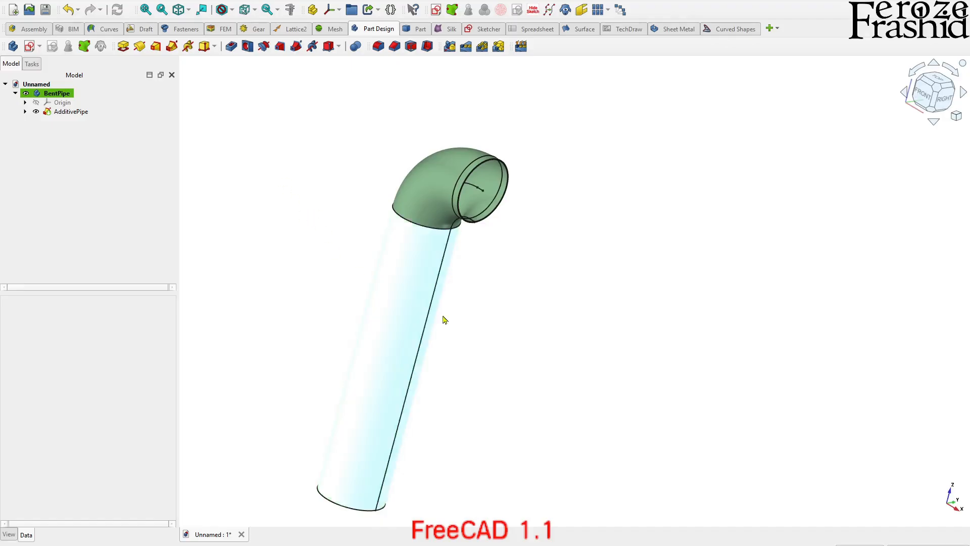
{"action": "middle_click_drag", "start_coordinate": [433, 249], "coordinate": [548, 323]}
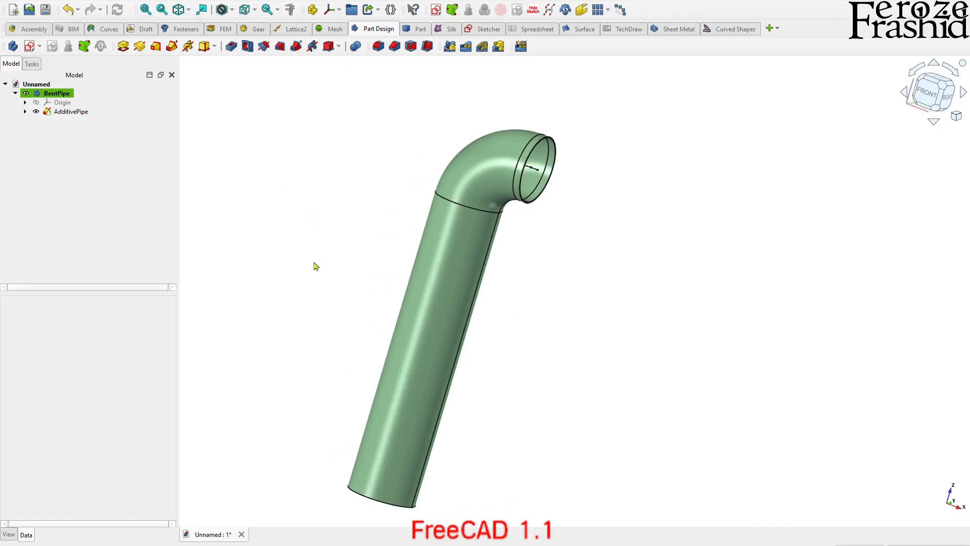
{"action": "left_click", "coordinate": [13, 47]}
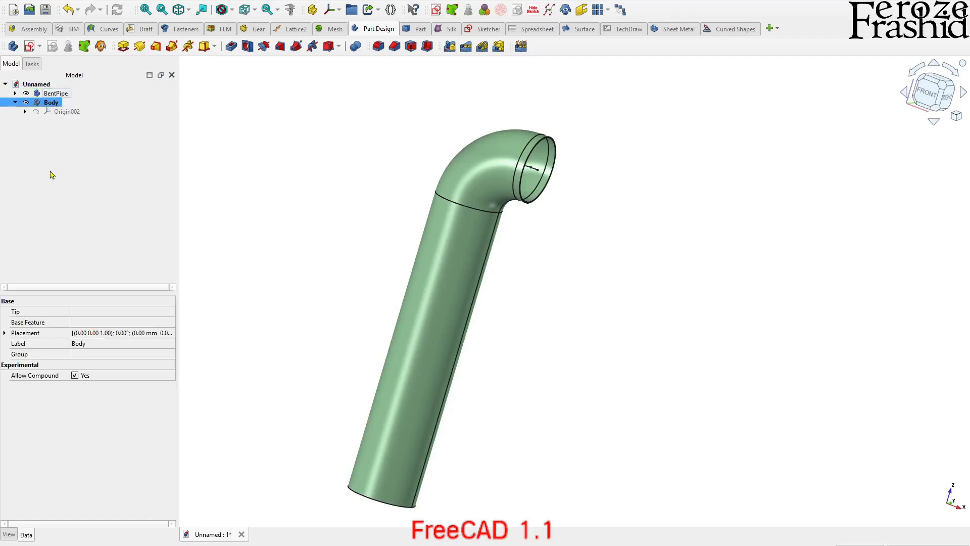
{"action": "middle_click_drag", "start_coordinate": [453, 329], "coordinate": [365, 295]}
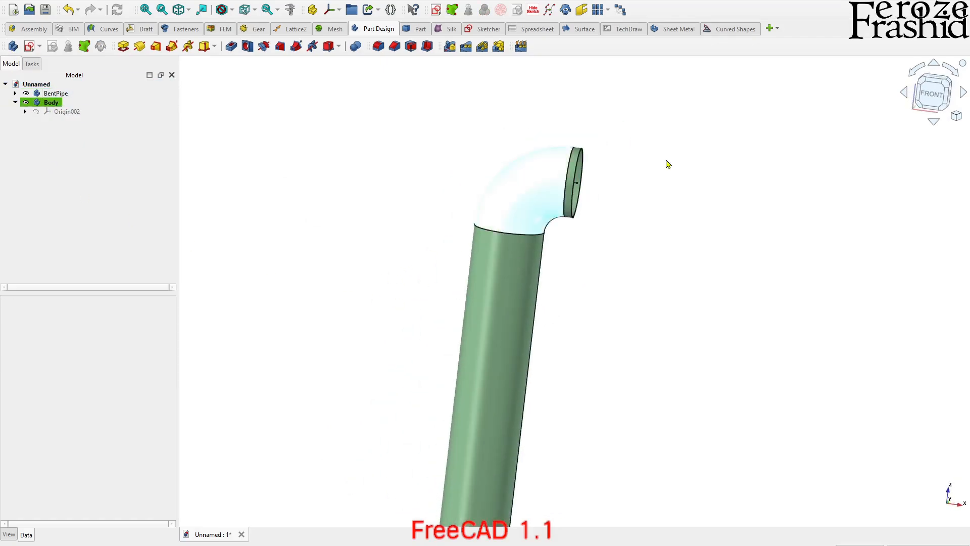
{"action": "left_click", "coordinate": [918, 105]}
Check the inclined branch's dimensions in the exercise 216 drawing and start a sketch on the new body's XZ plane
{"action": "key", "text": "alt+Tab"}
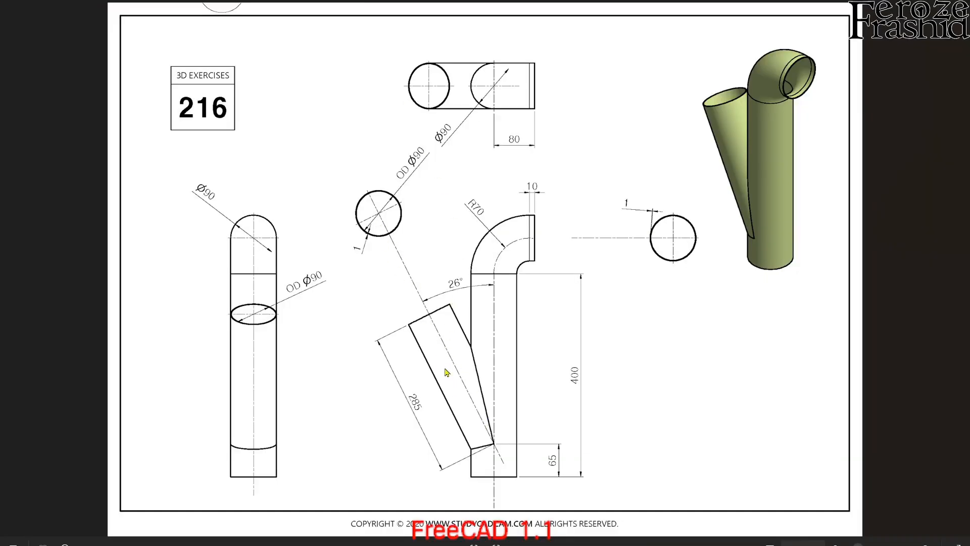
{"action": "left_click_drag", "start_coordinate": [629, 1], "coordinate": [969, 10]}
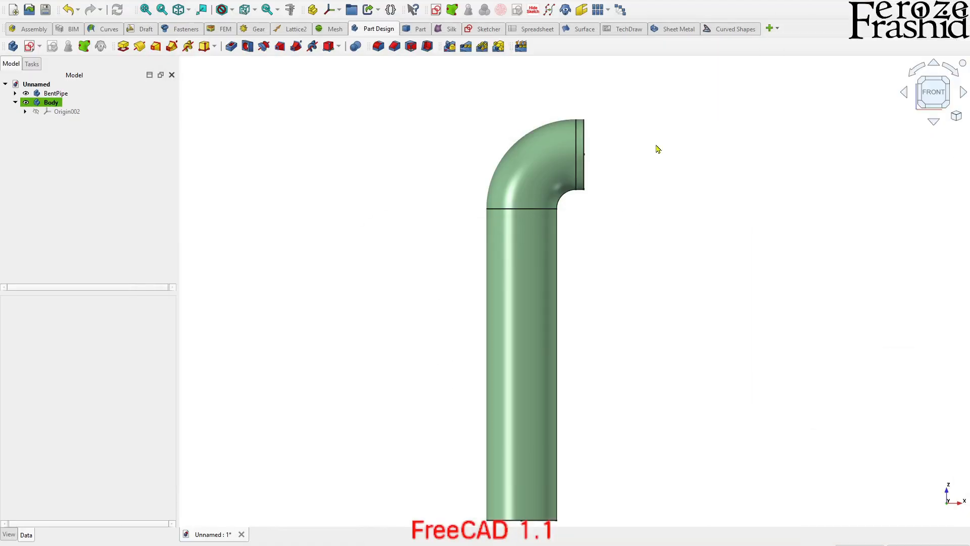
{"action": "scroll", "coordinate": [259, 147], "scroll_direction": "down", "scroll_amount": 3}
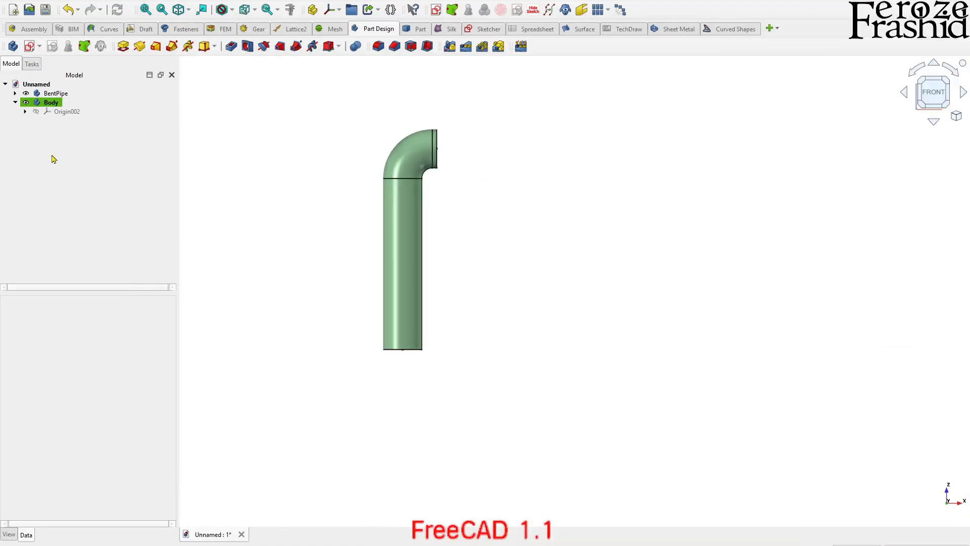
{"action": "left_click", "coordinate": [27, 47]}
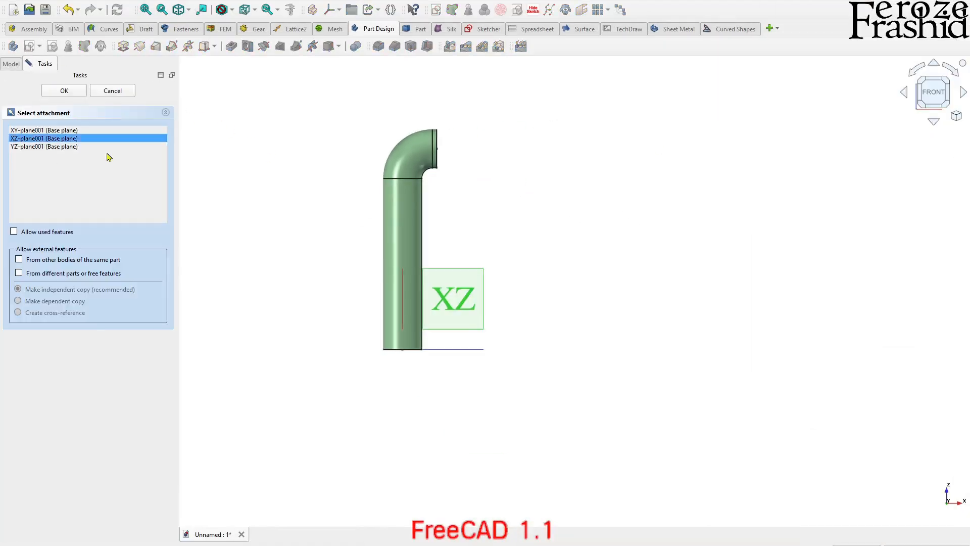
{"action": "left_click", "coordinate": [462, 301]}
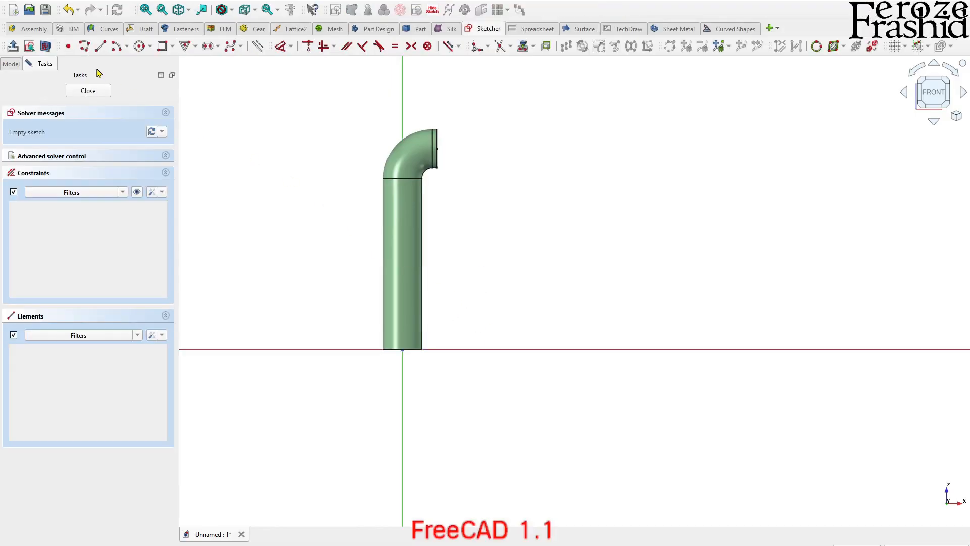
Section the view at the sketch plane and draw a line from the vertical axis inside the pipe, slanting up to the left past its wall
{"action": "left_click", "coordinate": [45, 46]}
{"action": "left_click", "coordinate": [100, 47]}
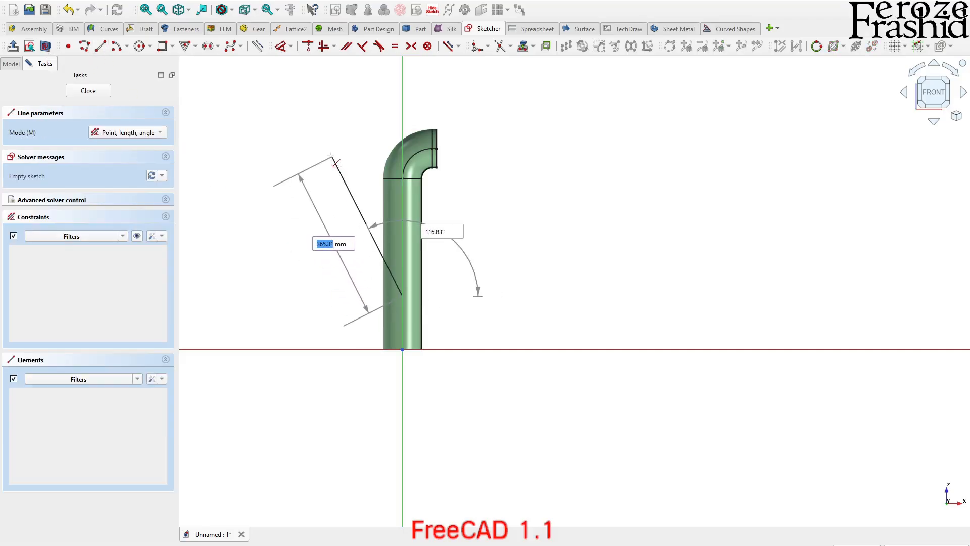
{"action": "left_click", "coordinate": [325, 140]}
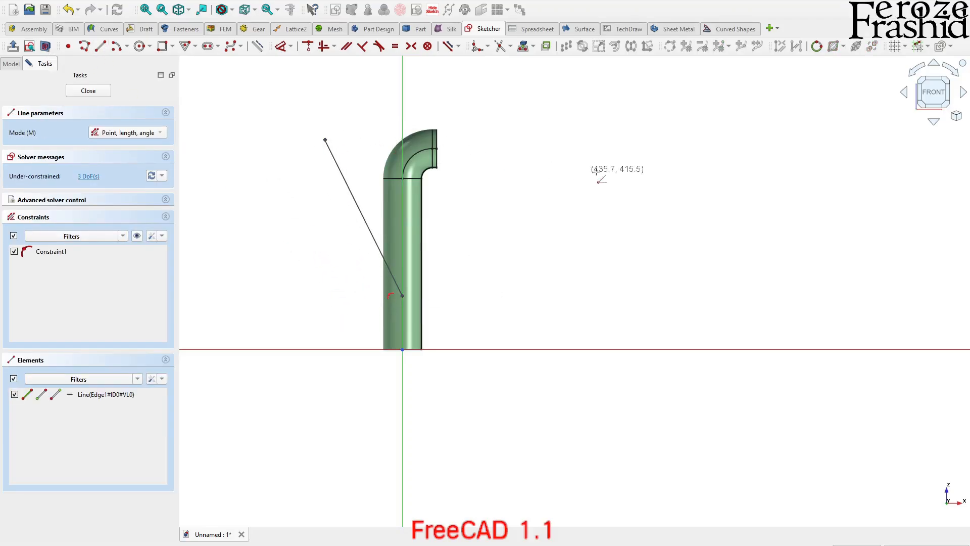
{"action": "right_click", "coordinate": [596, 174]}
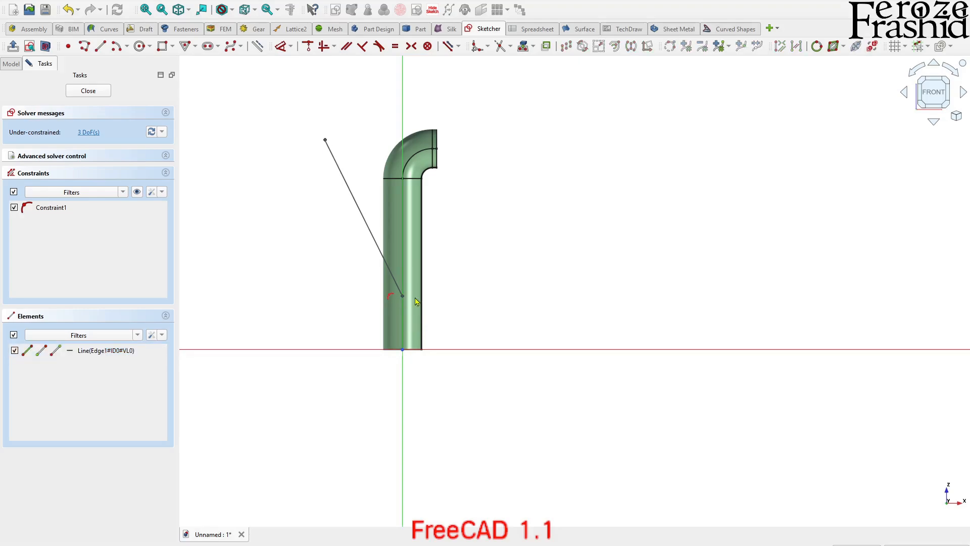
Constrain the line's lower endpoint to a vertical distance of 65 mm above the origin
{"action": "left_click", "coordinate": [405, 298]}
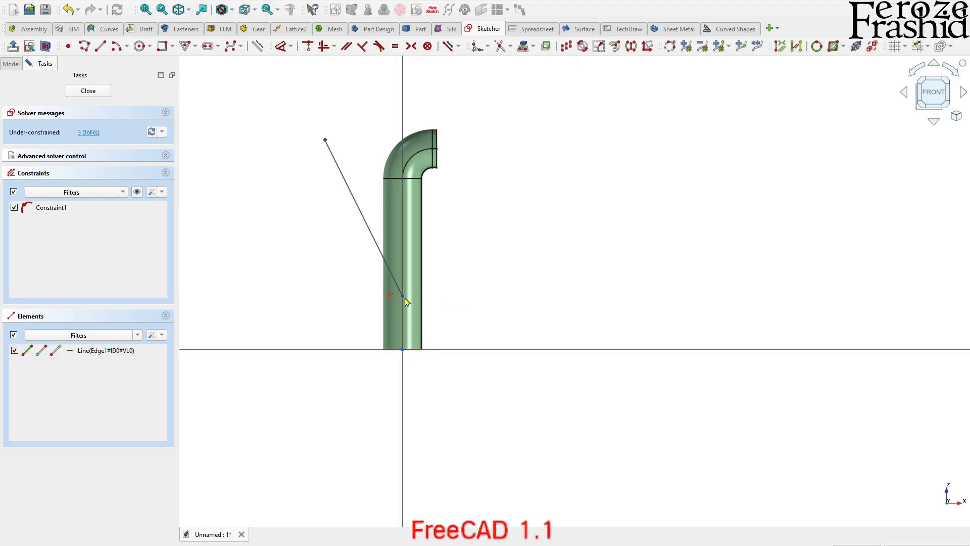
{"action": "left_click", "coordinate": [404, 298]}
{"action": "left_click", "coordinate": [498, 301]}
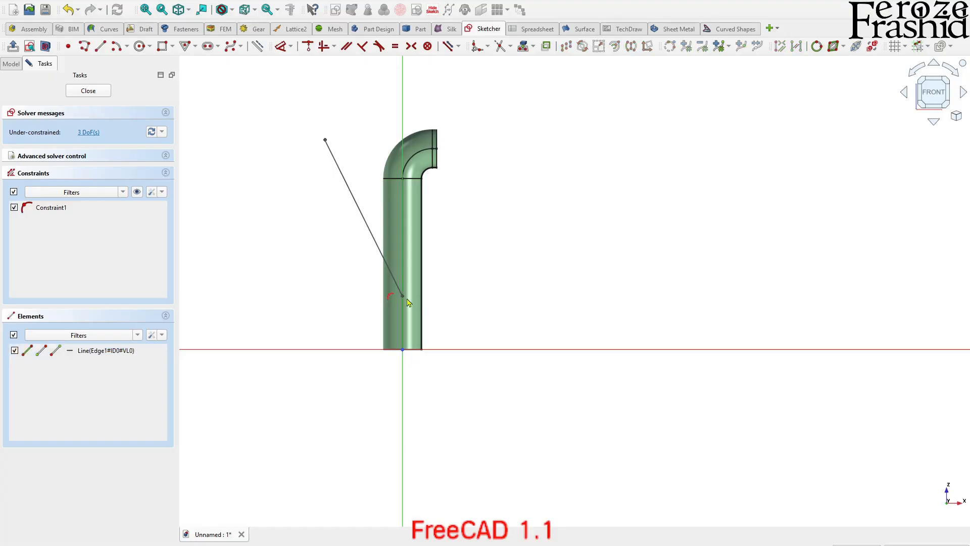
{"action": "left_click", "coordinate": [403, 298]}
{"action": "key", "text": "i"}
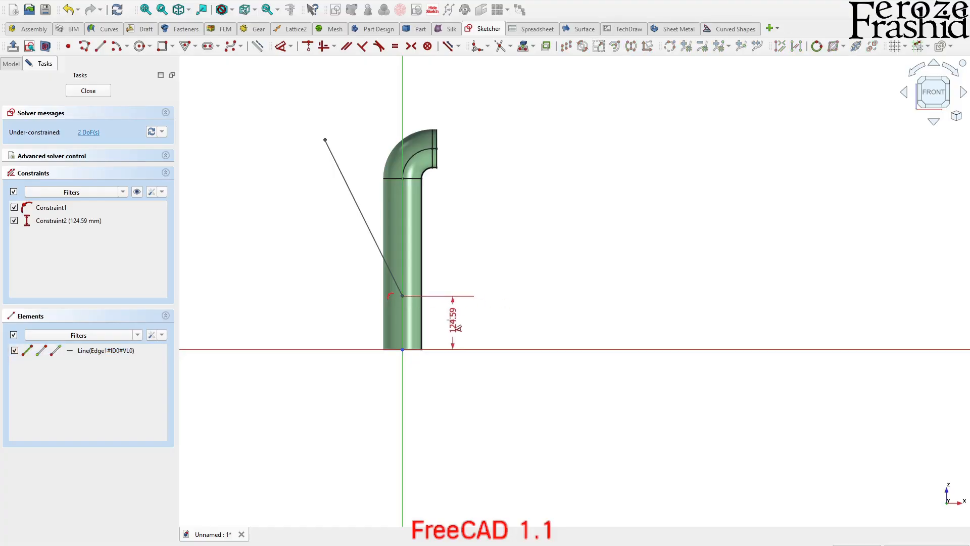
{"action": "type", "text": "65"}
{"action": "key", "text": "Return"}
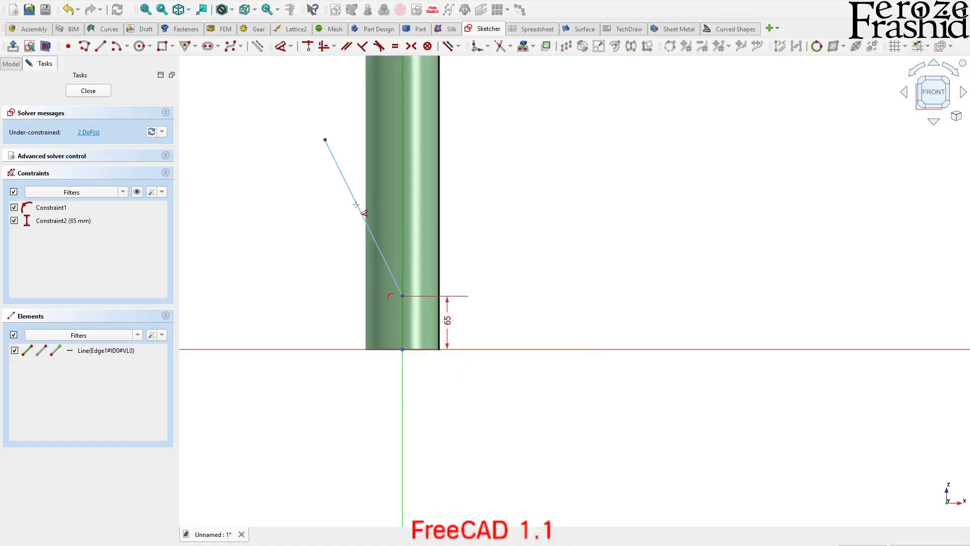
Dimension the slanted line's length and set it to 285 mm
{"action": "left_click", "coordinate": [356, 205]}
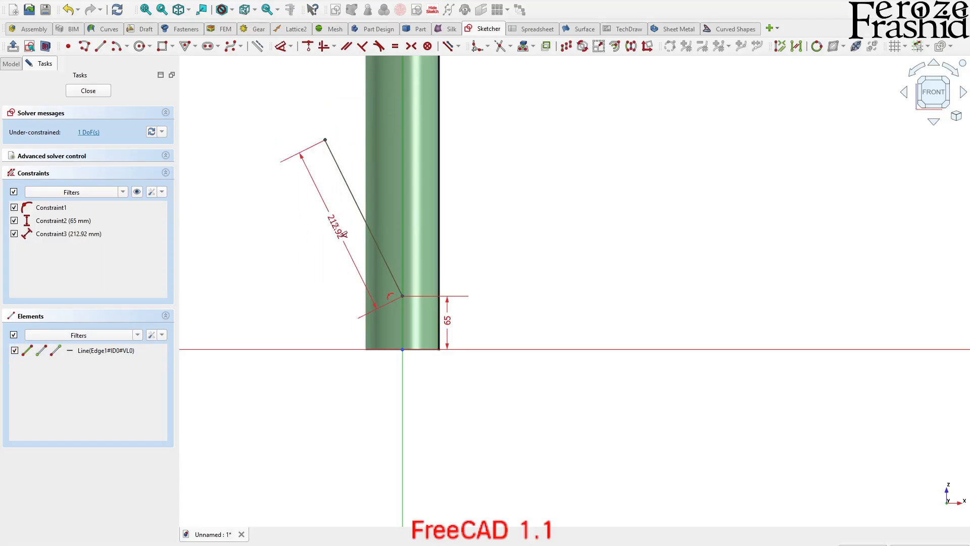
{"action": "left_click", "coordinate": [338, 229]}
{"action": "type", "text": "285"}
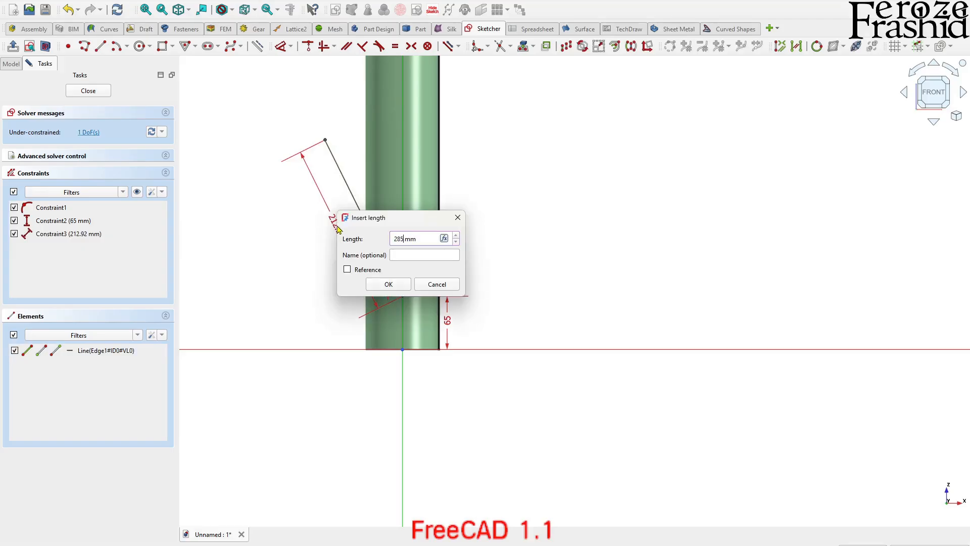
{"action": "key", "text": "Return"}
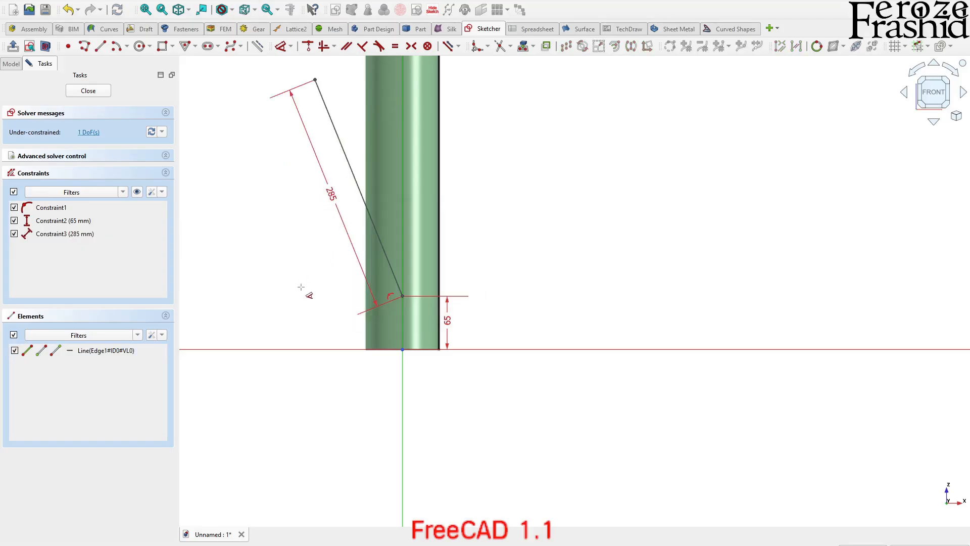
Dimension the angle between the slanted line and the vertical axis and set it to 26°
{"action": "scroll", "coordinate": [306, 293], "scroll_direction": "down", "scroll_amount": 3}
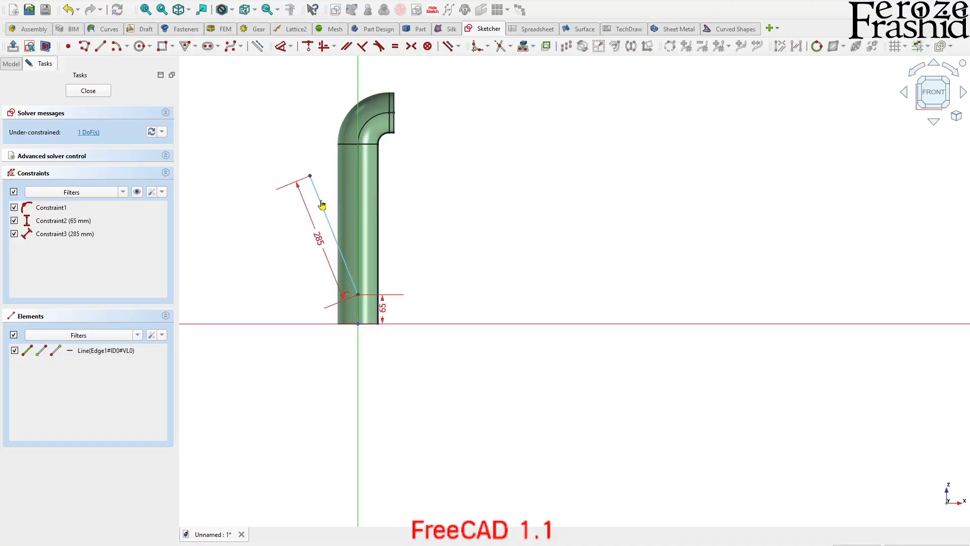
{"action": "left_click", "coordinate": [323, 202]}
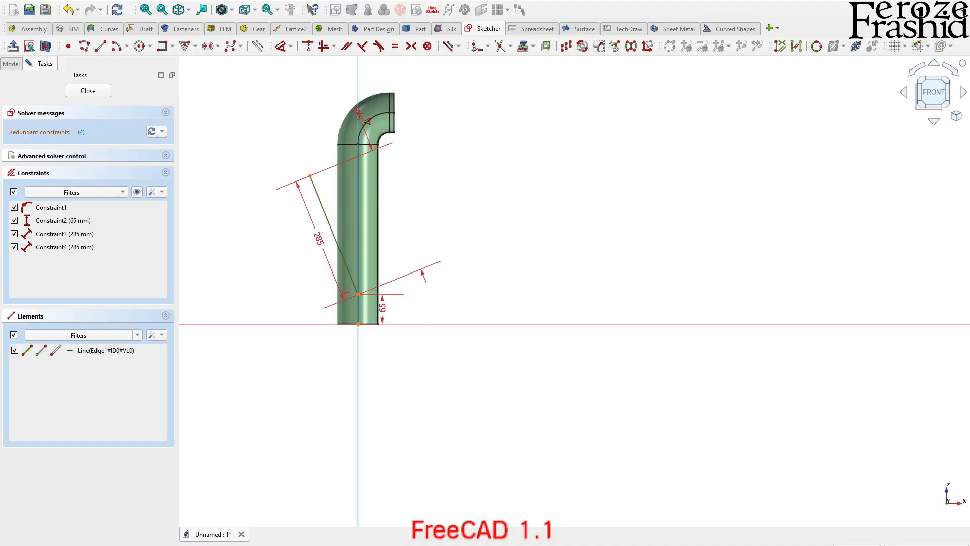
{"action": "left_click", "coordinate": [362, 119]}
{"action": "left_click", "coordinate": [336, 188]}
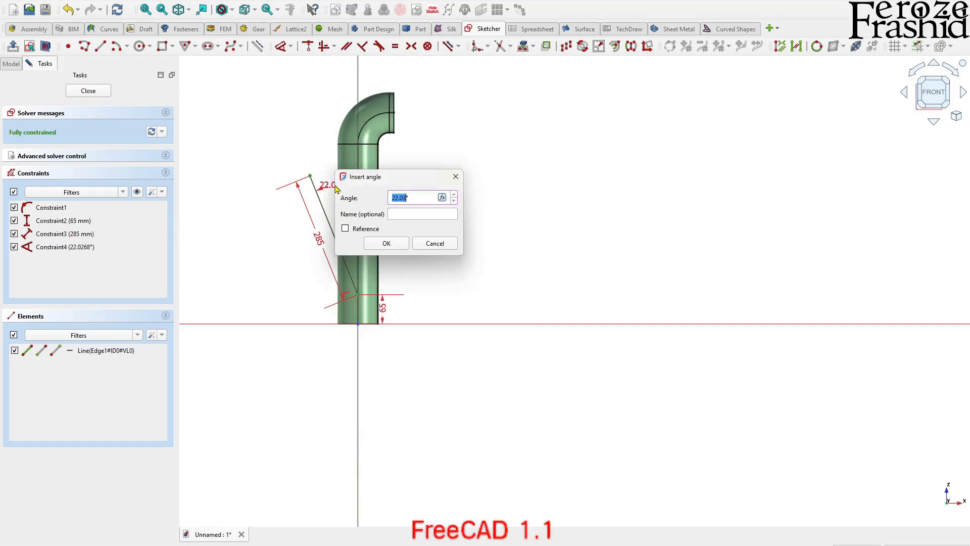
{"action": "type", "text": "26"}
{"action": "key", "text": "Return"}
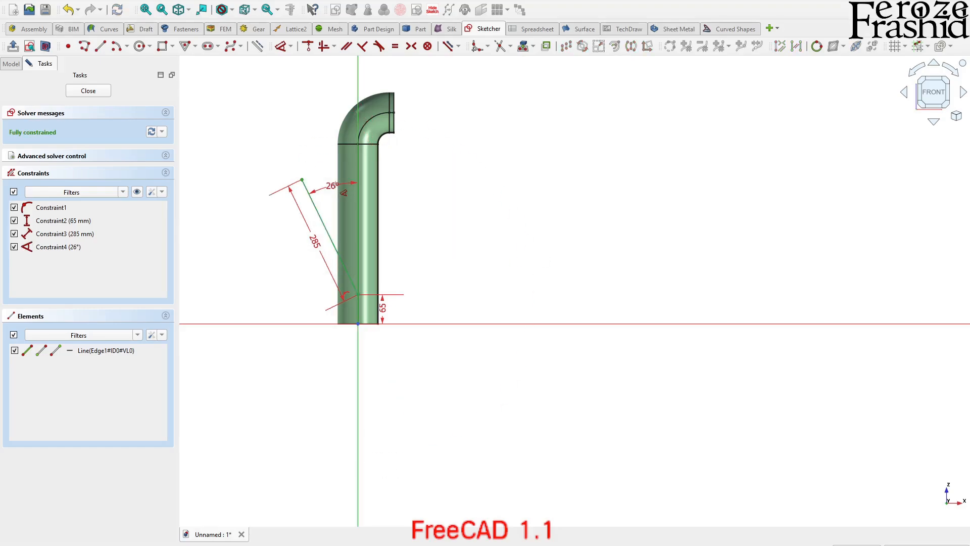
{"action": "key", "text": "Escape"}
Close the branch path sketch, rename it sksSpineInclined, and rename its body InclinedPipe
{"action": "left_click", "coordinate": [89, 91]}
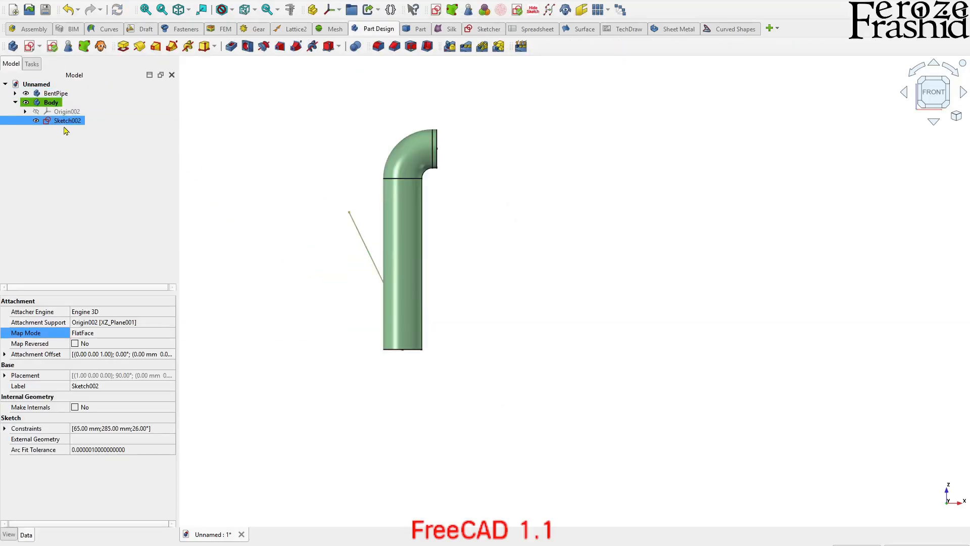
{"action": "left_click", "coordinate": [68, 121]}
{"action": "type", "text": "sksSpineInclined"}
{"action": "key", "text": "Return"}
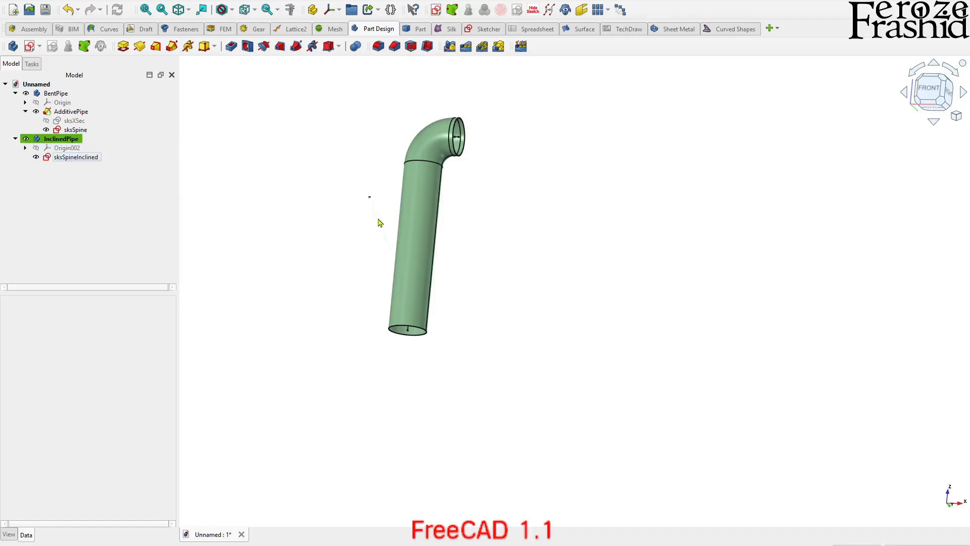
Duplicate only the cross-section sketch sksXSec, leaving its dependencies out of the copy
{"action": "left_click", "coordinate": [77, 130]}
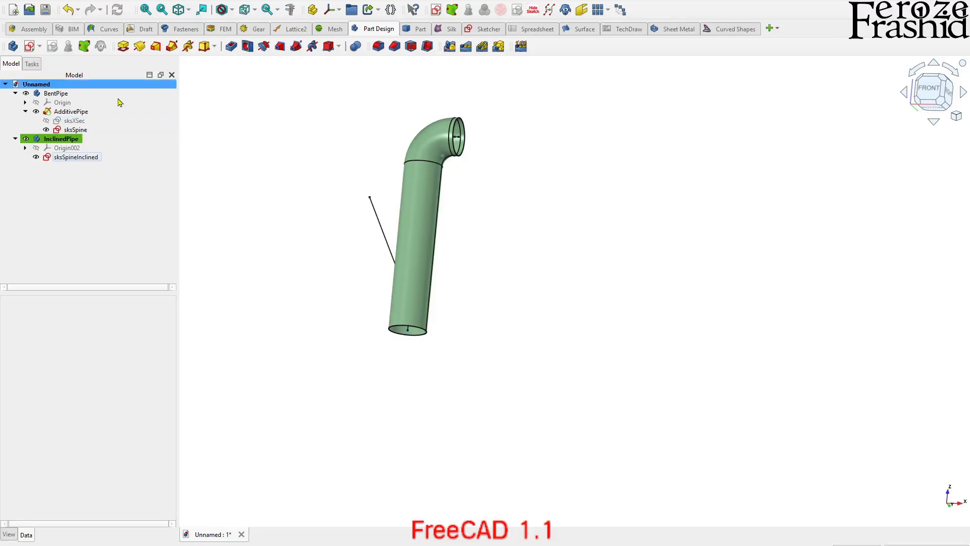
{"action": "scroll", "coordinate": [413, 334], "scroll_direction": "up", "scroll_amount": 5}
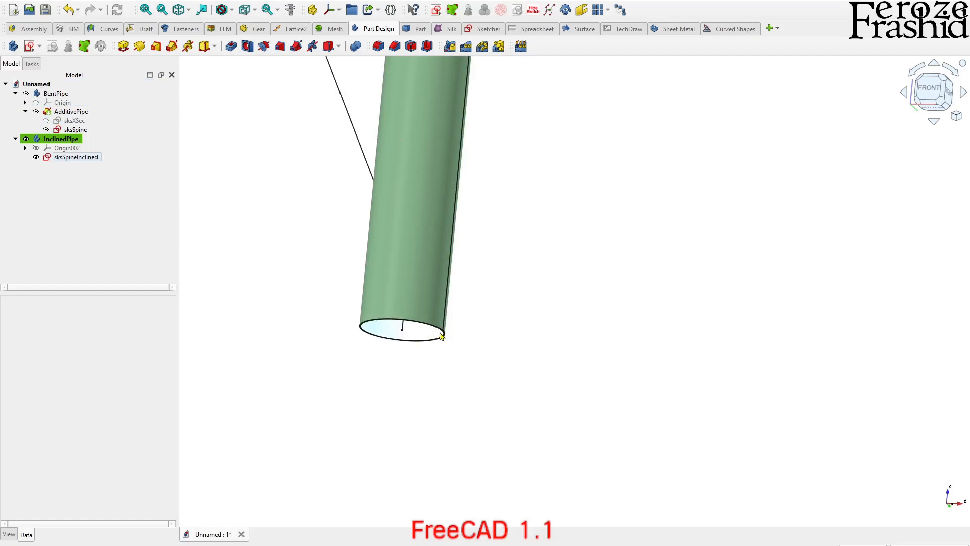
{"action": "middle_click_drag", "start_coordinate": [444, 339], "coordinate": [443, 353]}
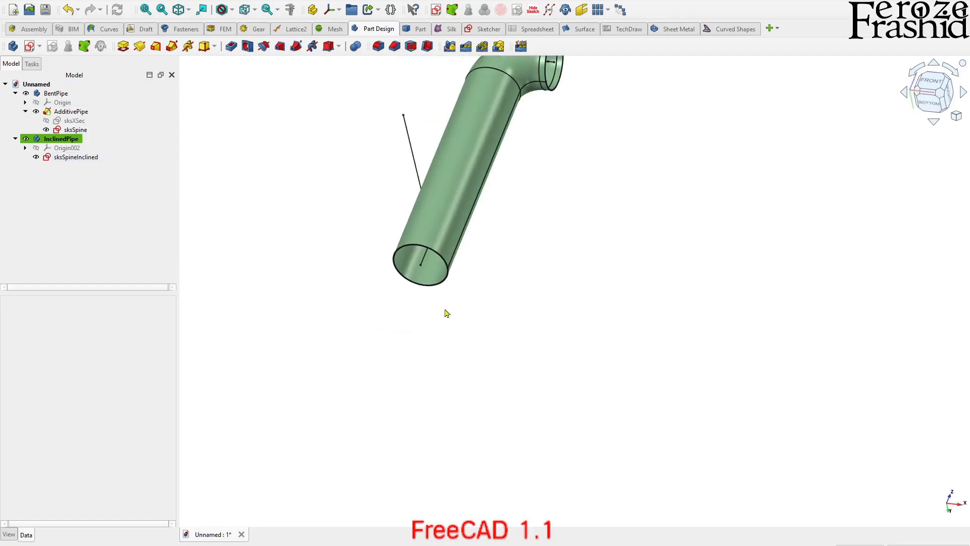
{"action": "scroll", "coordinate": [535, 343], "scroll_direction": "down", "scroll_amount": 2}
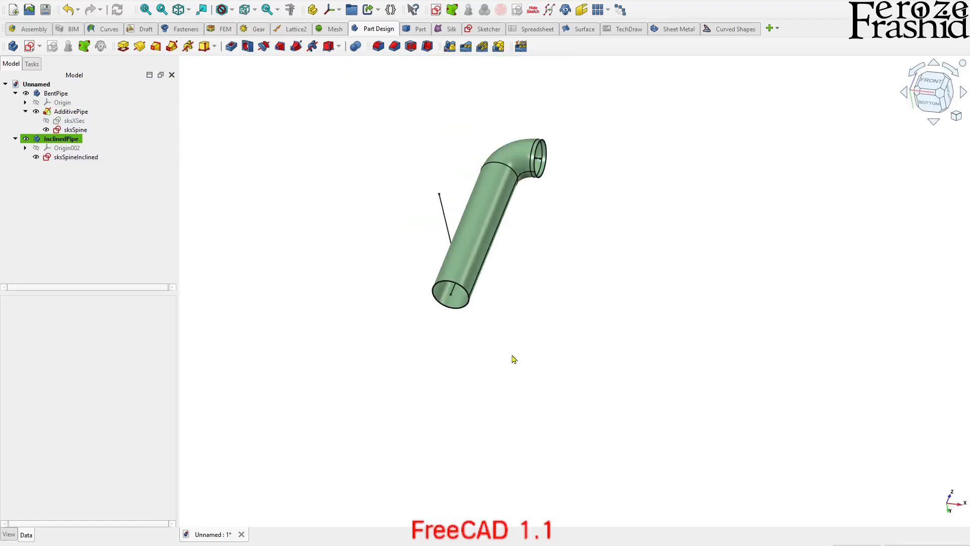
{"action": "middle_click_drag", "start_coordinate": [575, 291], "coordinate": [546, 142]}
{"action": "left_click", "coordinate": [90, 129]}
{"action": "left_click", "coordinate": [89, 123]}
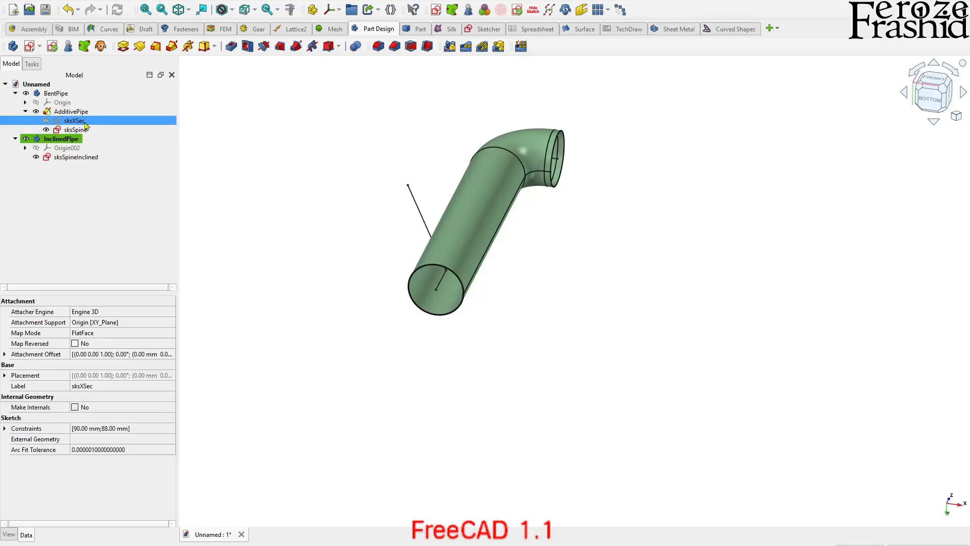
{"action": "key", "text": "ctrl+e"}
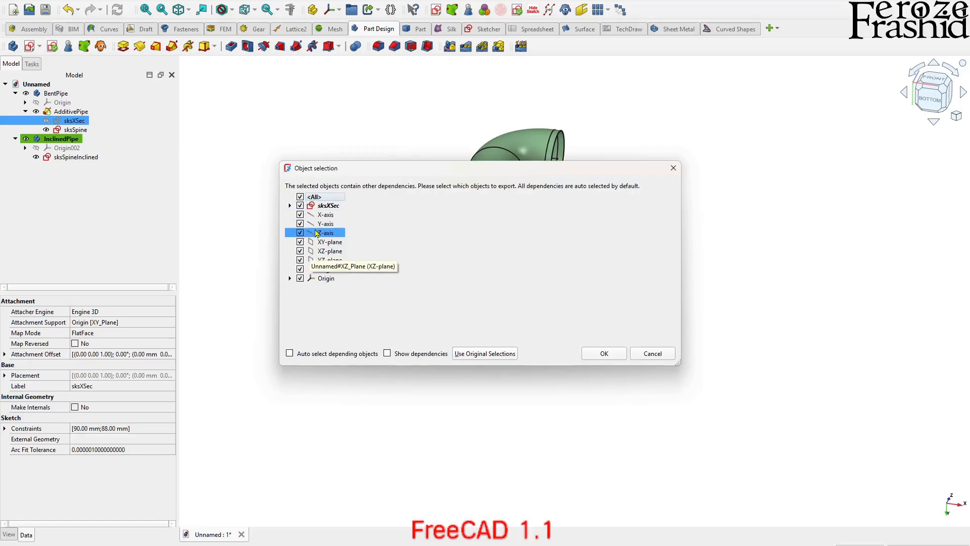
{"action": "left_click", "coordinate": [300, 197]}
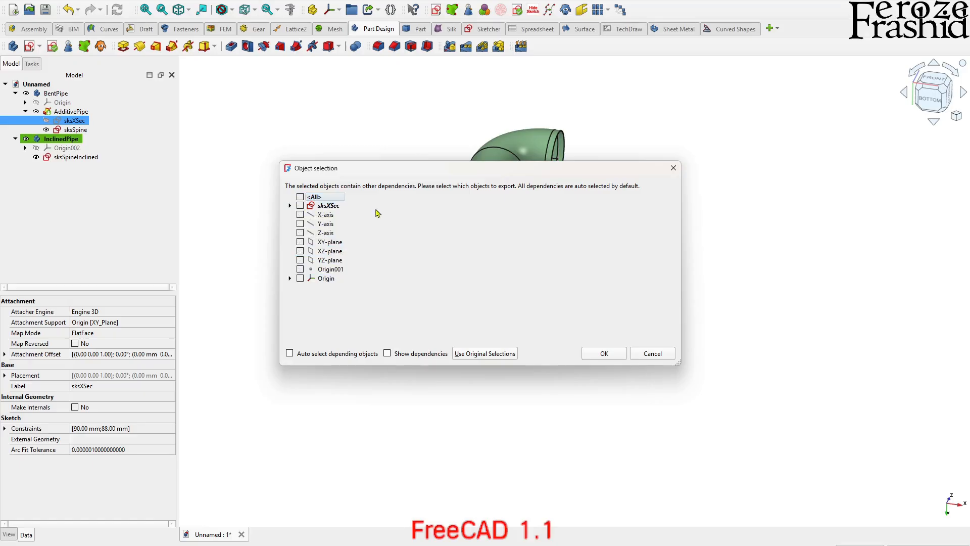
{"action": "left_click", "coordinate": [300, 206]}
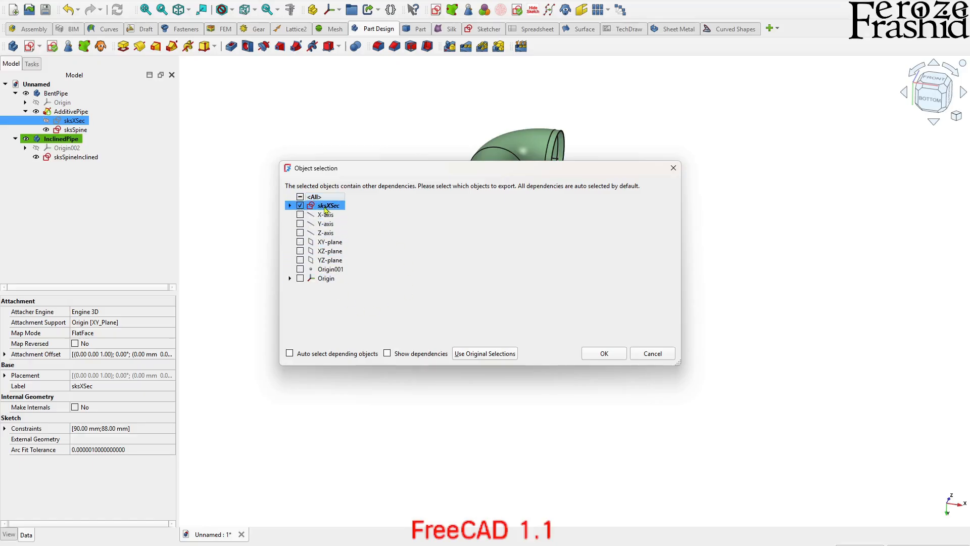
{"action": "left_click", "coordinate": [601, 353]}
{"action": "left_click", "coordinate": [50, 196]}
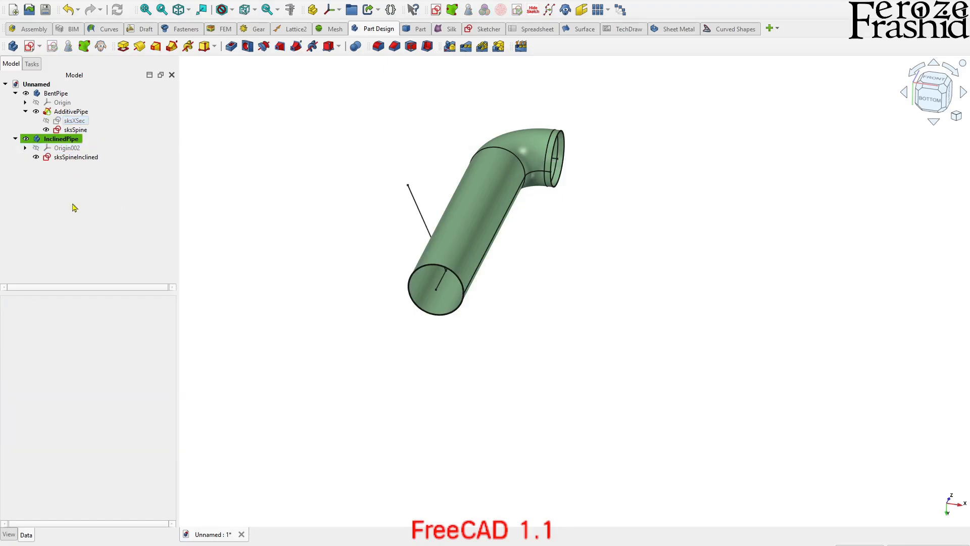
Move the duplicated cross-section sketch sksXSec001 into the InclinedPipe body
{"action": "left_click", "coordinate": [58, 168]}
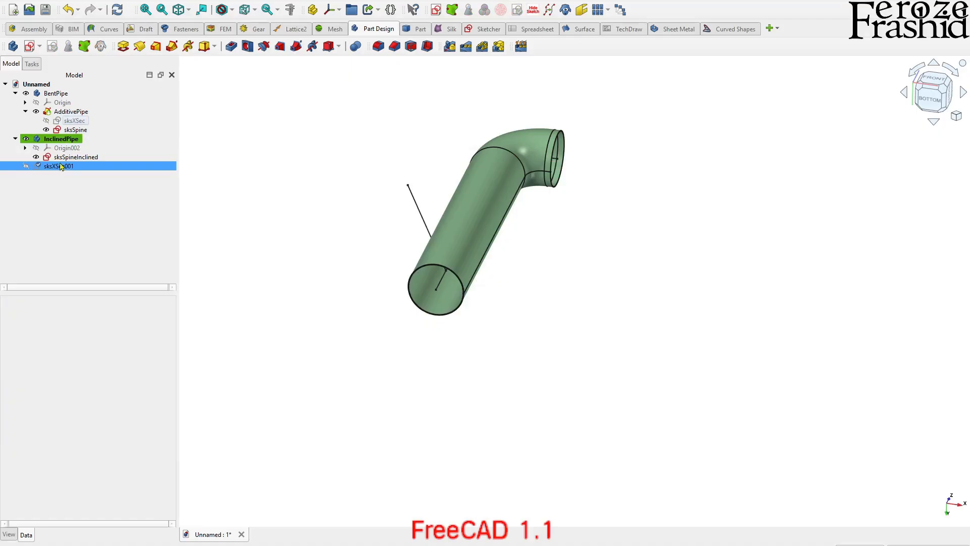
{"action": "left_click", "coordinate": [16, 139]}
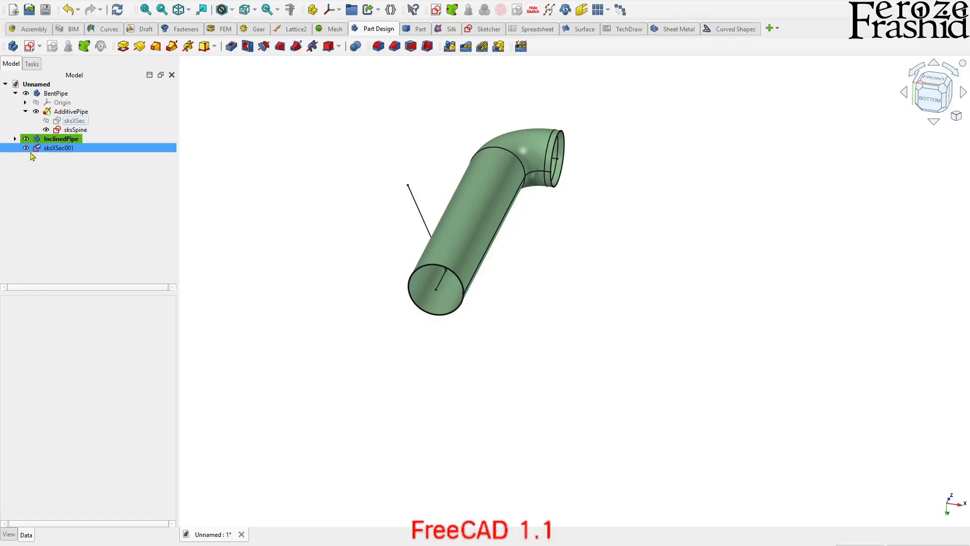
{"action": "left_click", "coordinate": [15, 139]}
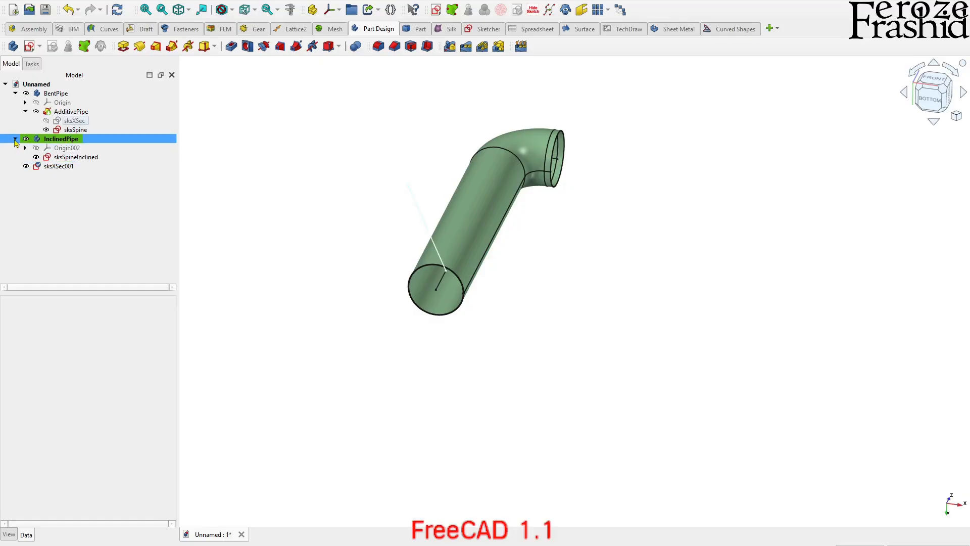
{"action": "left_click", "coordinate": [64, 140]}
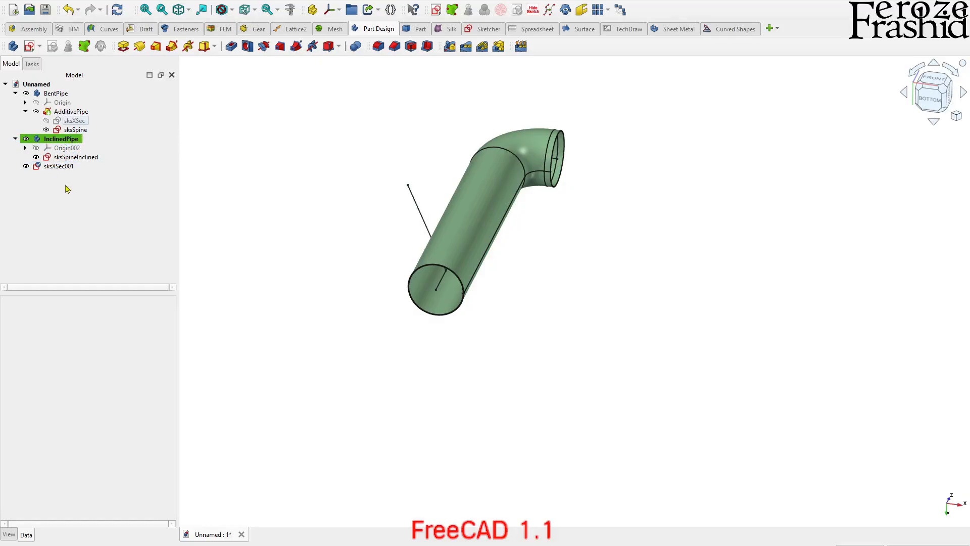
{"action": "left_click", "coordinate": [65, 168]}
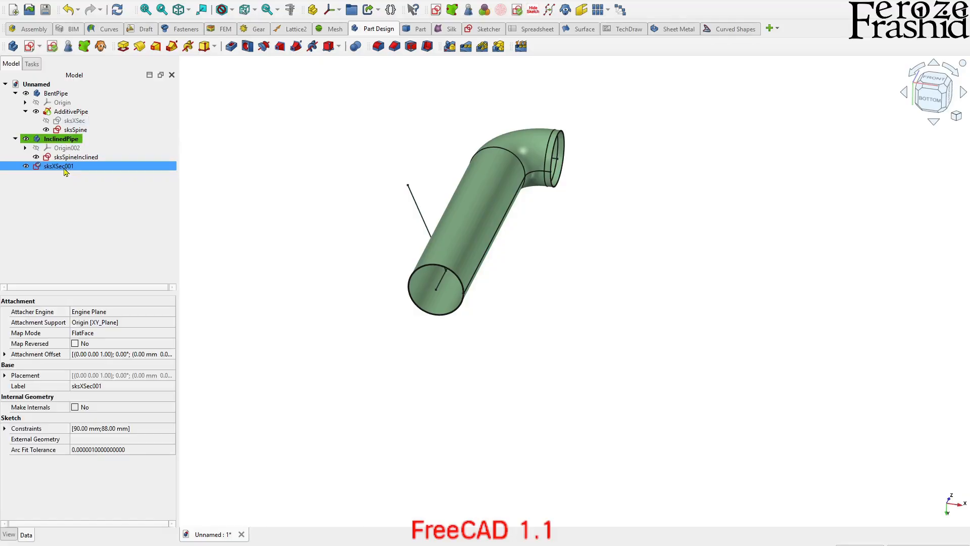
{"action": "left_click_drag", "start_coordinate": [64, 172], "coordinate": [65, 146]}
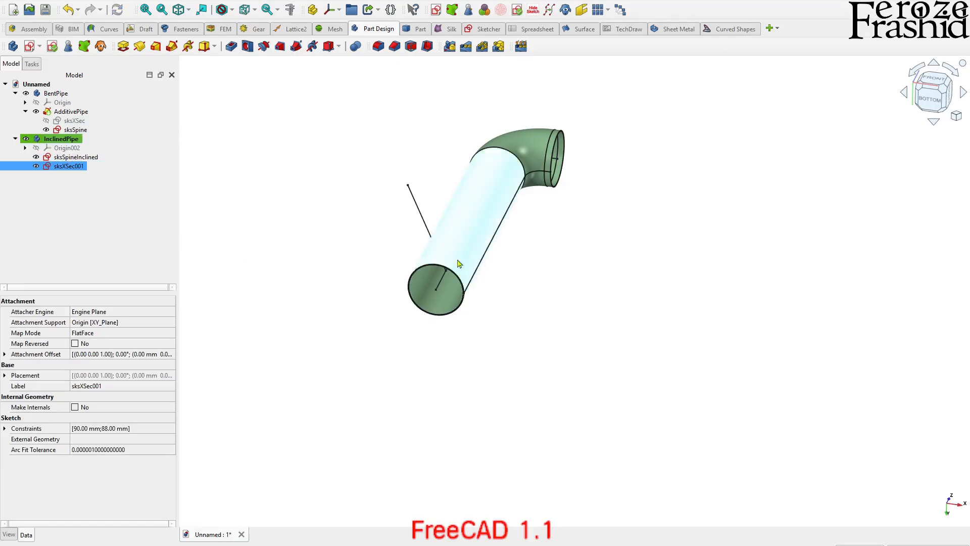
Hide the BentPipe body so only the branch sketches are in view
{"action": "left_click", "coordinate": [431, 215]}
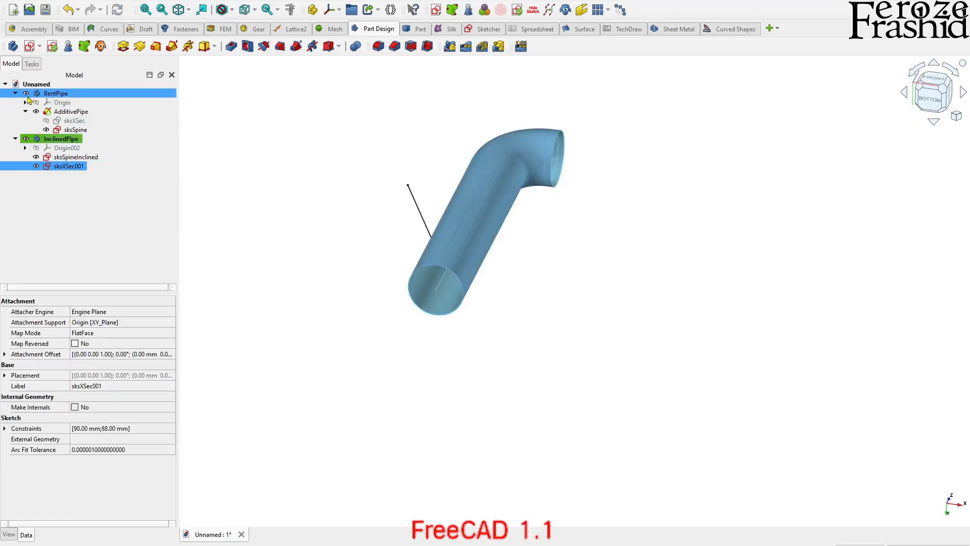
{"action": "key", "text": "space"}
{"action": "left_click", "coordinate": [467, 318]}
{"action": "key", "text": "0"}
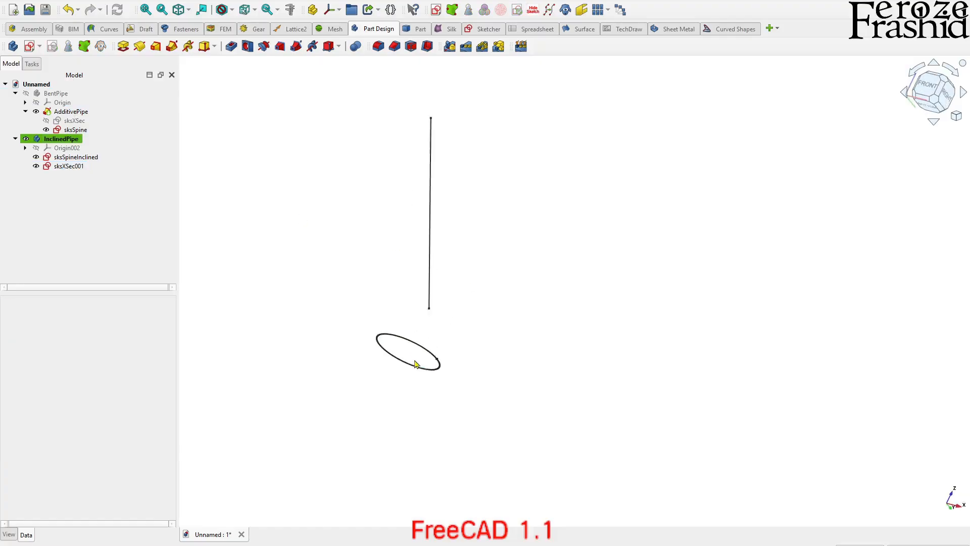
Open the attachment settings of sksXSec001 and clear its XY plane reference
{"action": "left_click", "coordinate": [76, 168]}
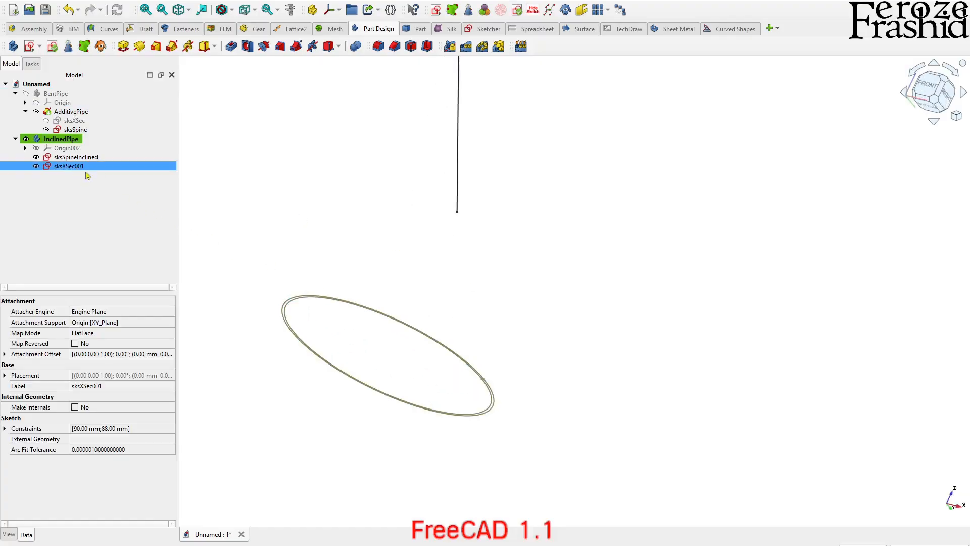
{"action": "middle_click_drag", "start_coordinate": [413, 315], "coordinate": [370, 361]}
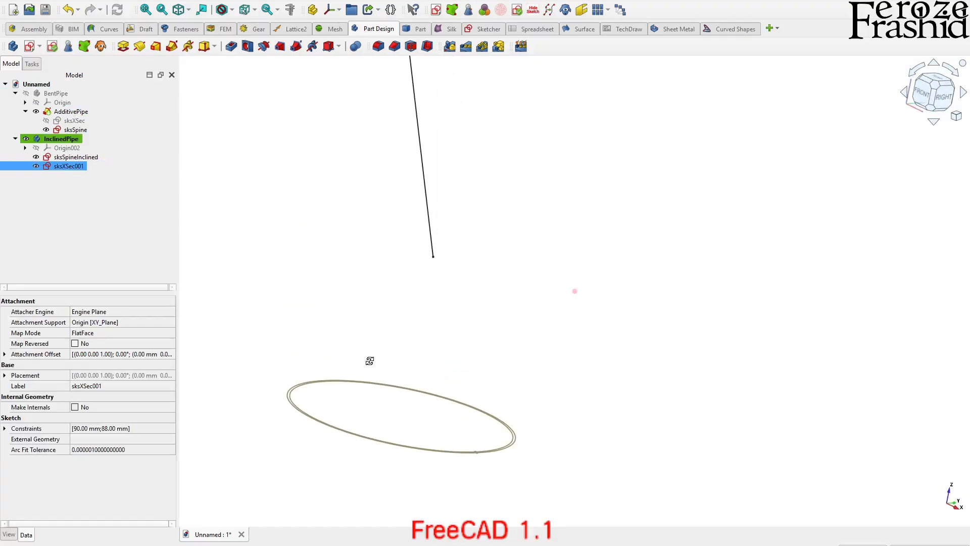
{"action": "left_click", "coordinate": [91, 189]}
{"action": "left_click", "coordinate": [68, 168]}
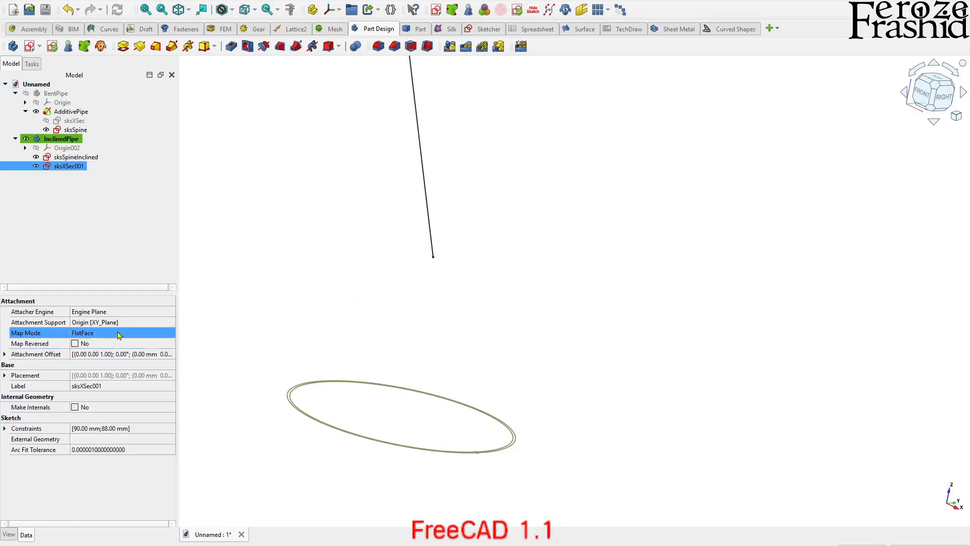
{"action": "left_click", "coordinate": [170, 338]}
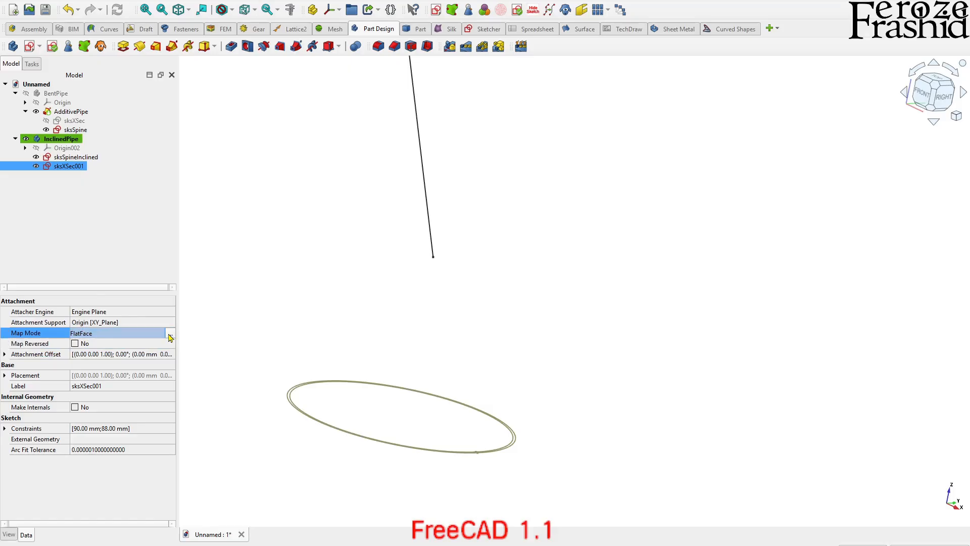
{"action": "left_click", "coordinate": [170, 335]}
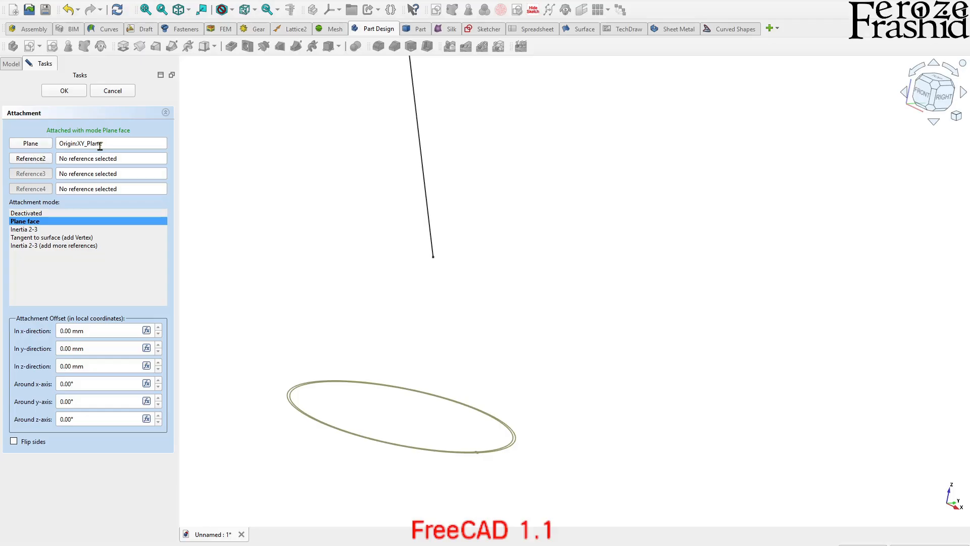
{"action": "left_click_drag", "start_coordinate": [119, 145], "coordinate": [47, 137]}
{"action": "key", "text": "Delete"}
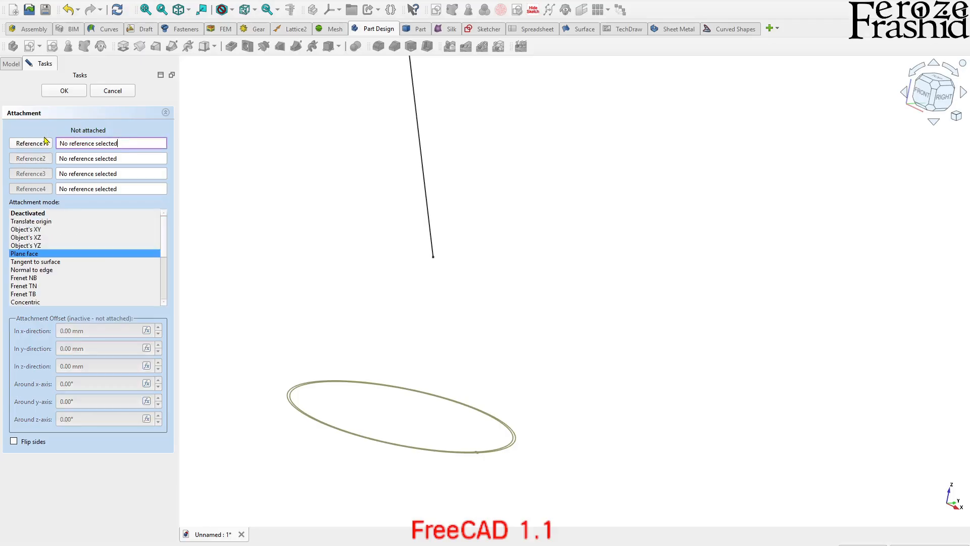
Attach sksXSec001 to the slanted line of sksSpineInclined using the Normal to edge mode
{"action": "left_click", "coordinate": [38, 145]}
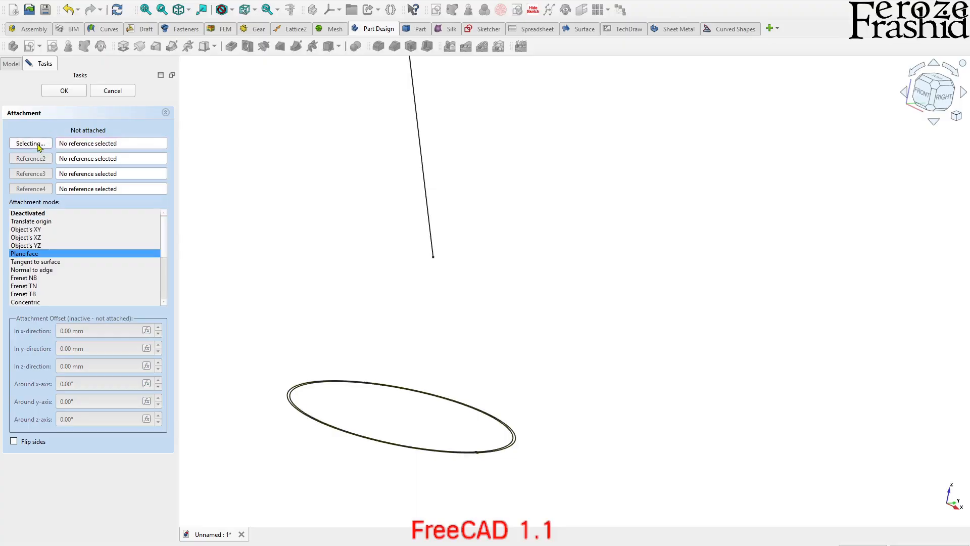
{"action": "left_click", "coordinate": [431, 242]}
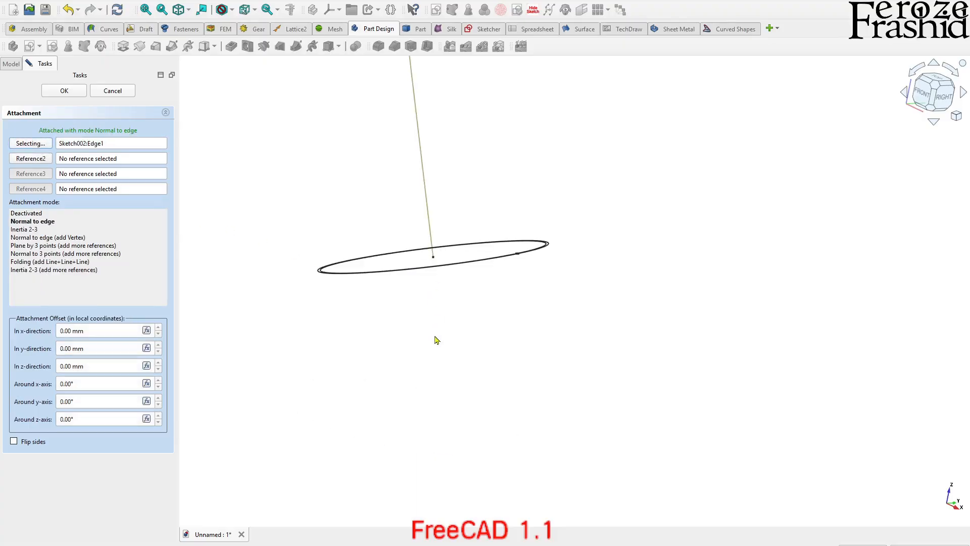
{"action": "scroll", "coordinate": [442, 332], "scroll_direction": "down", "scroll_amount": 2}
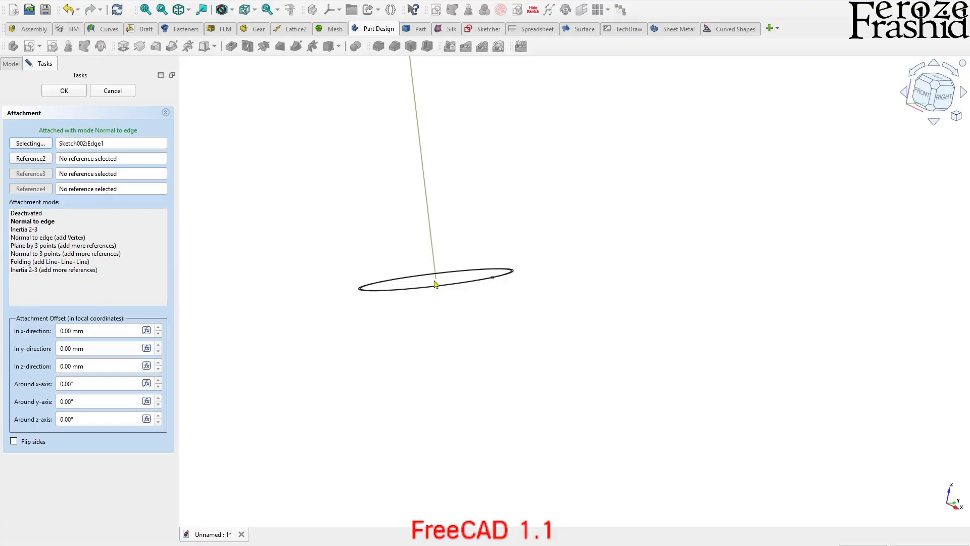
{"action": "left_click", "coordinate": [42, 223]}
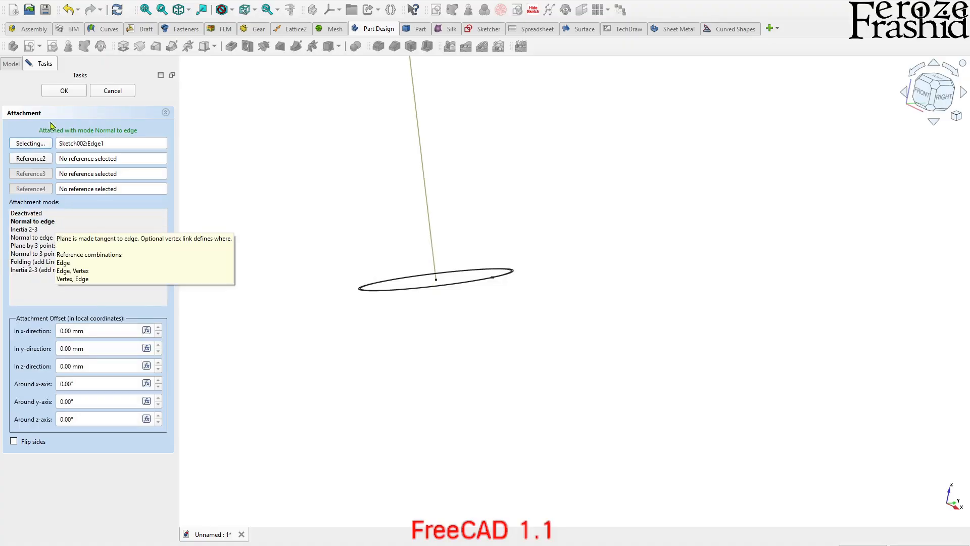
{"action": "left_click", "coordinate": [64, 91]}
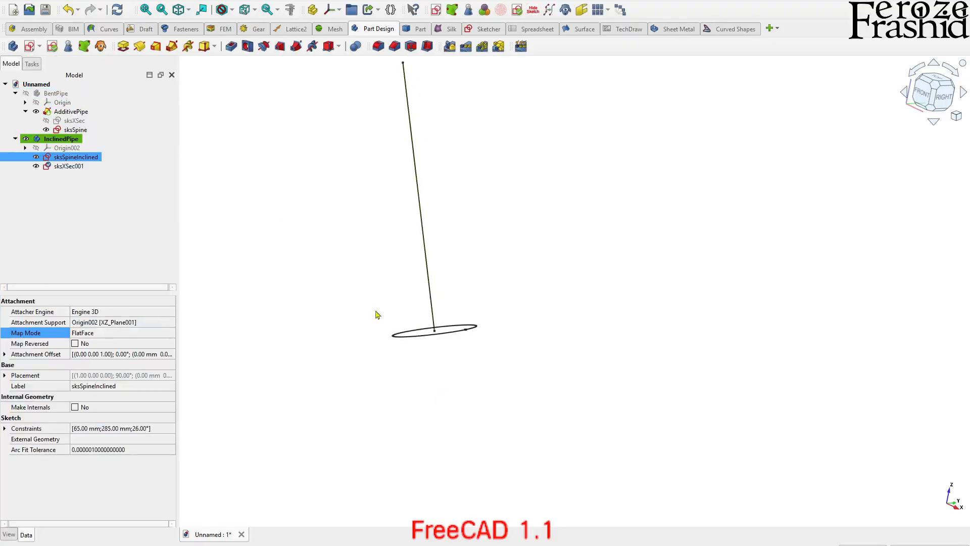
Create an additive pipe with sksXSec001 as the profile and sksSpineInclined as the sweep path
{"action": "left_click", "coordinate": [311, 351]}
{"action": "left_click", "coordinate": [76, 121]}
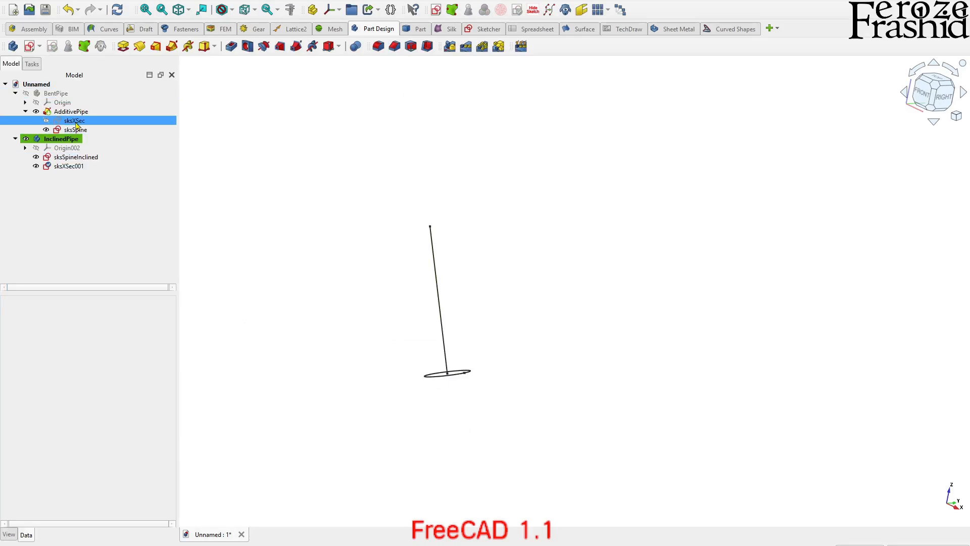
{"action": "left_click", "coordinate": [71, 158]}
{"action": "left_click", "coordinate": [69, 166]}
{"action": "left_click", "coordinate": [69, 158]}
{"action": "left_click", "coordinate": [65, 168]}
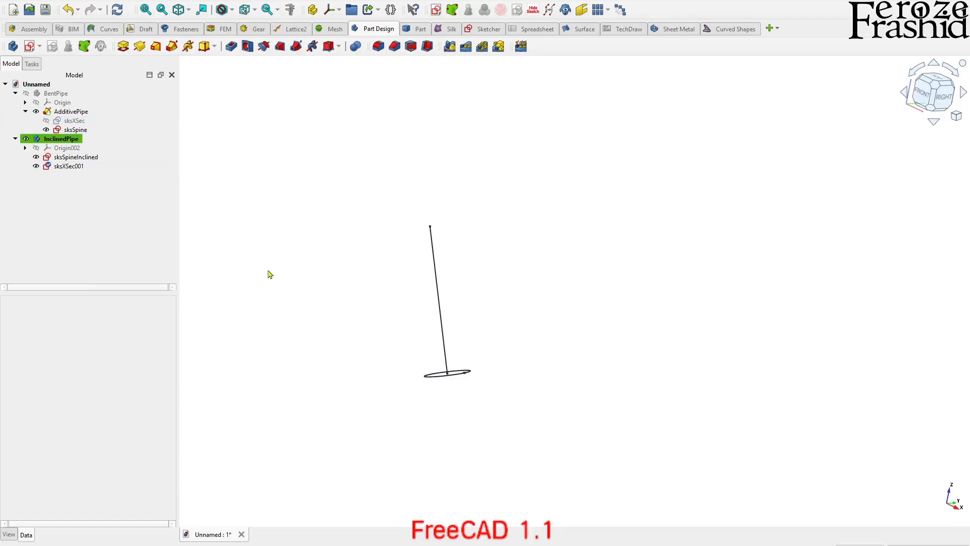
{"action": "left_click", "coordinate": [71, 167]}
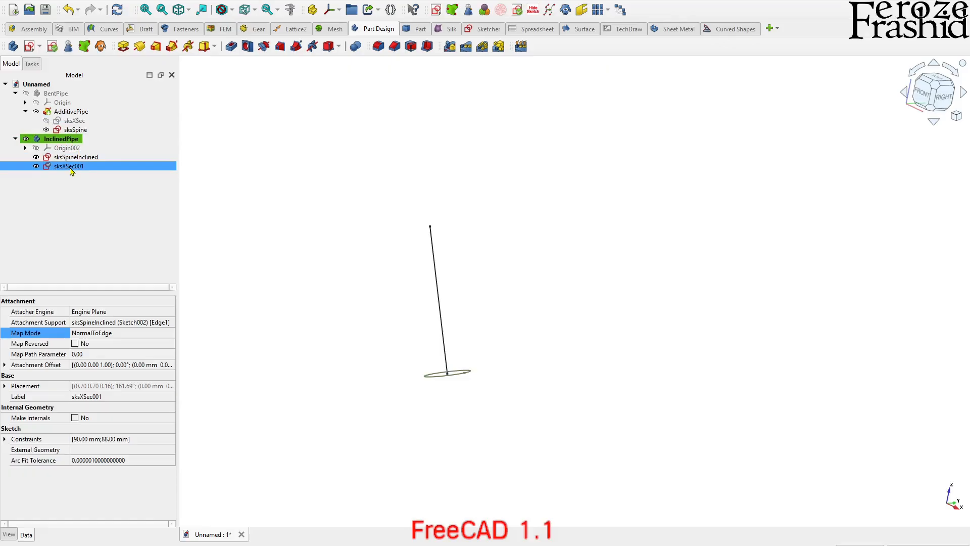
{"action": "left_click", "coordinate": [76, 157], "text": "ctrl"}
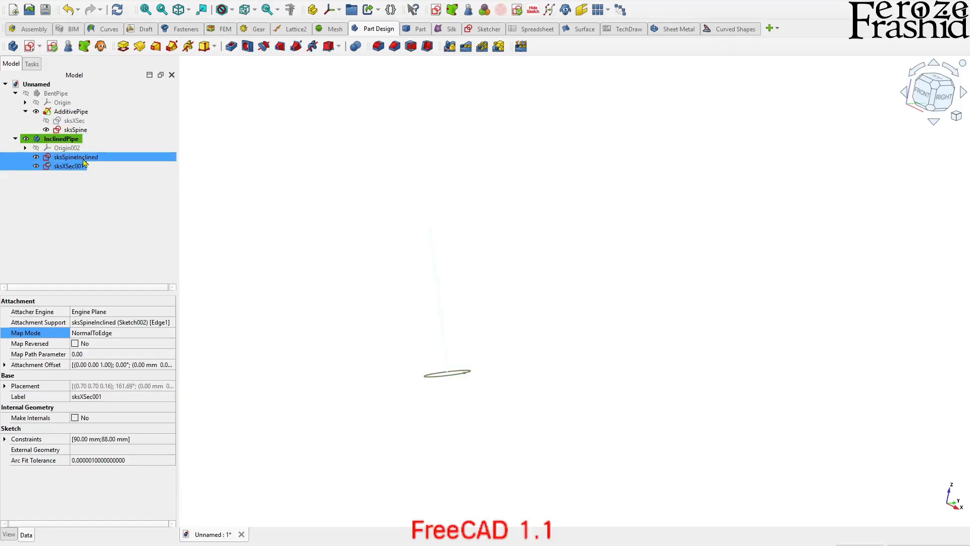
{"action": "left_click", "coordinate": [171, 47]}
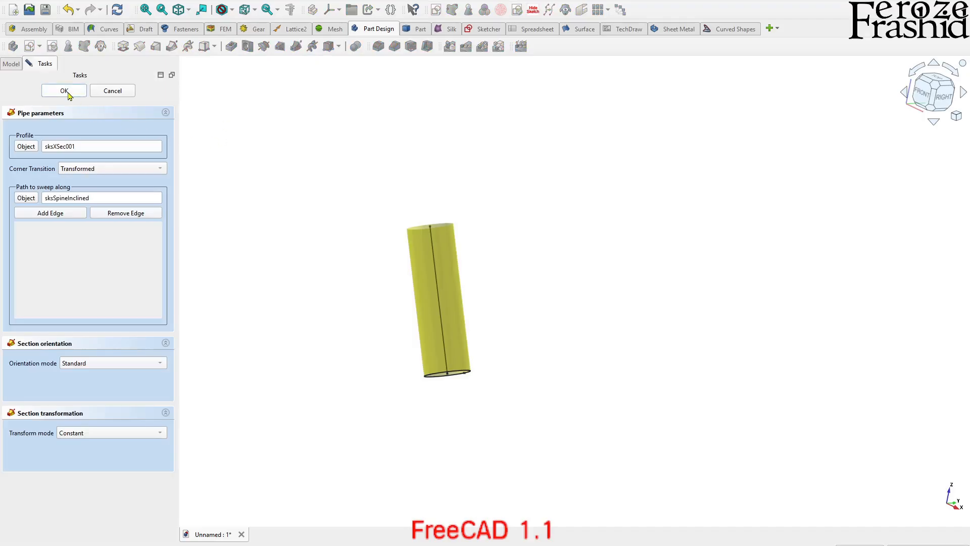
{"action": "left_click", "coordinate": [64, 91]}
Show the BentPipe body again beside the inclined pipe and set the view to the front
{"action": "middle_click_drag", "start_coordinate": [463, 290], "coordinate": [536, 394]}
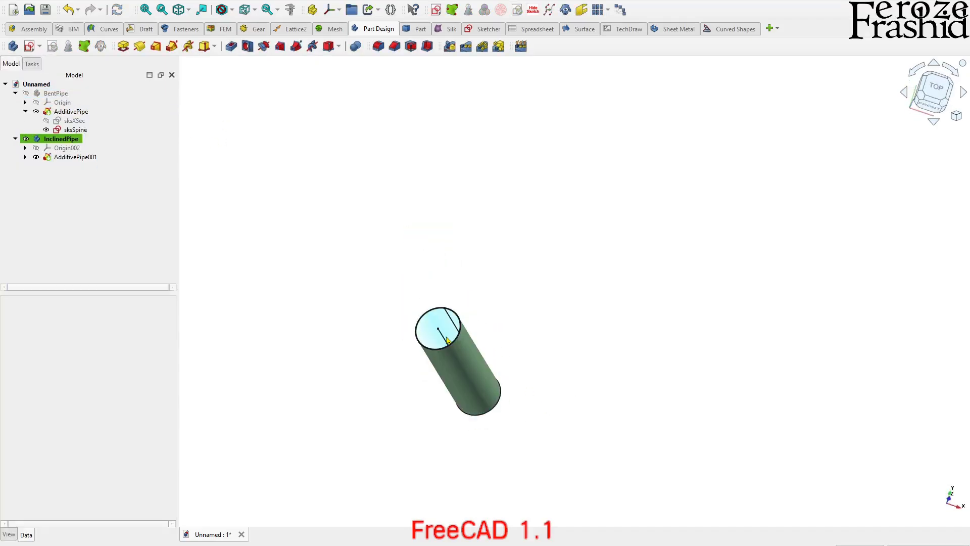
{"action": "left_click", "coordinate": [446, 340]}
{"action": "left_click", "coordinate": [439, 331]}
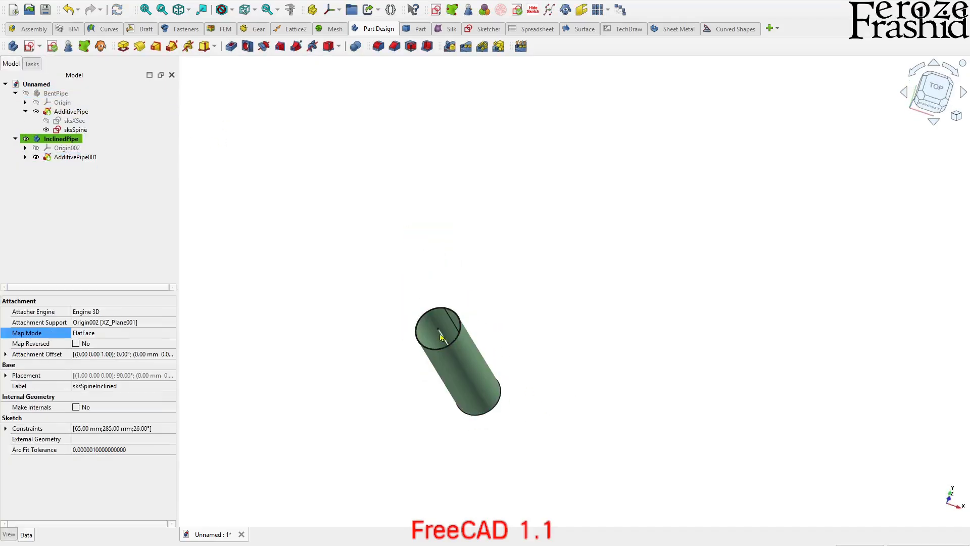
{"action": "left_click", "coordinate": [347, 287]}
{"action": "left_click", "coordinate": [25, 93]}
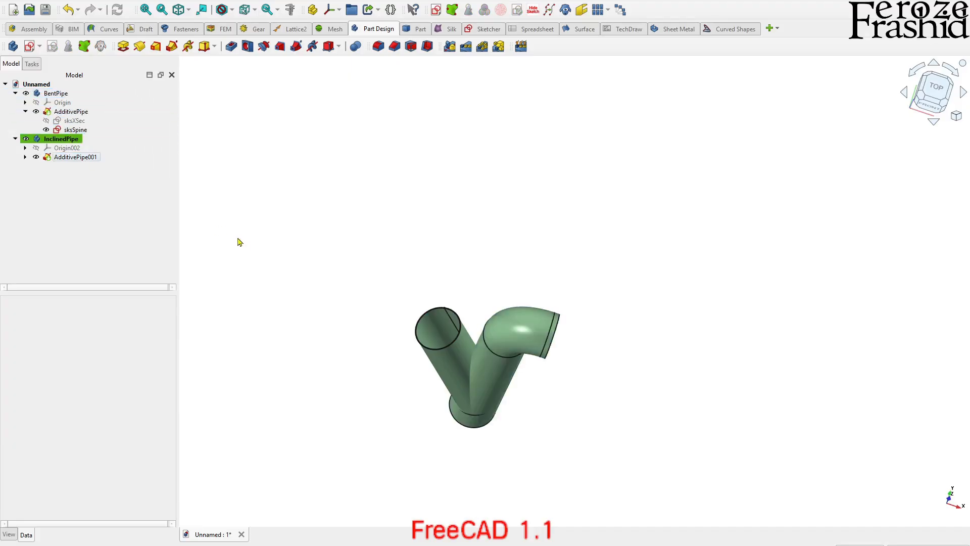
{"action": "key", "text": "1"}
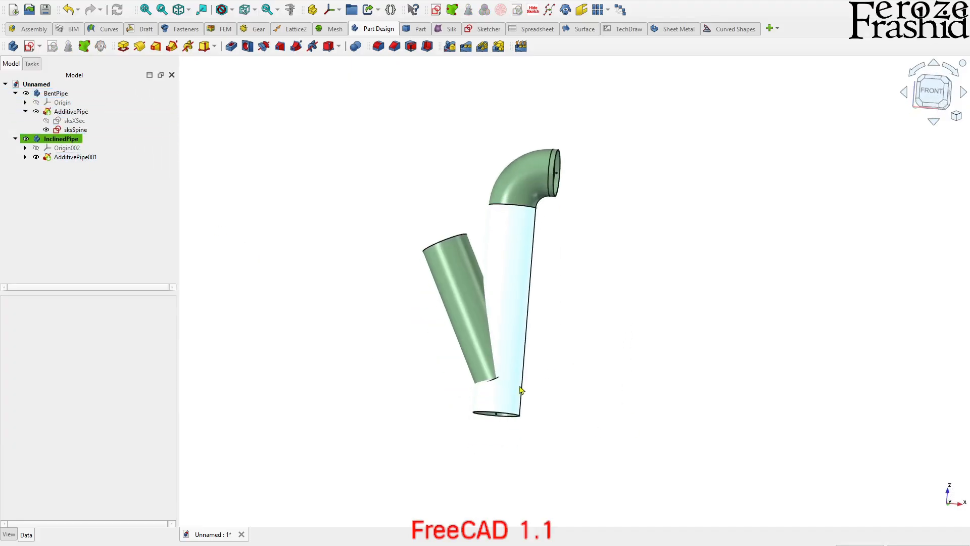
Examine how the inclined pipe runs into the straight part of the bent pipe and compare it with the exercise drawing
{"action": "left_click", "coordinate": [477, 316]}
{"action": "left_click", "coordinate": [500, 253]}
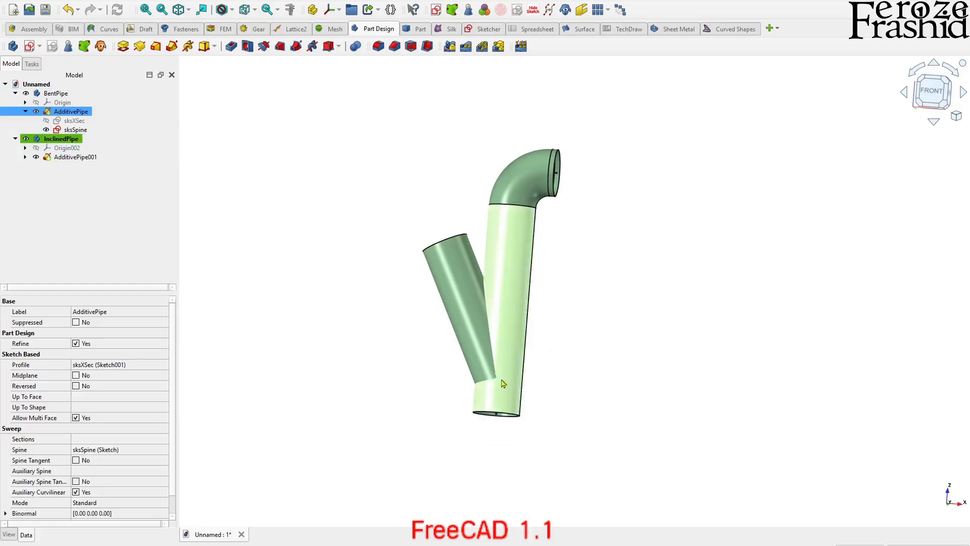
{"action": "scroll", "coordinate": [504, 383], "scroll_direction": "up", "scroll_amount": 4}
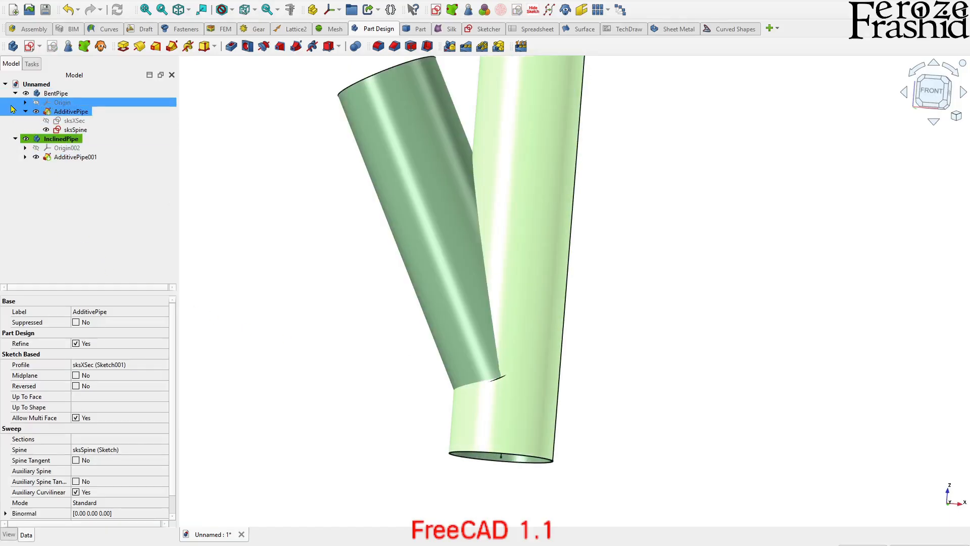
{"action": "left_click", "coordinate": [15, 93]}
{"action": "left_click", "coordinate": [15, 102]}
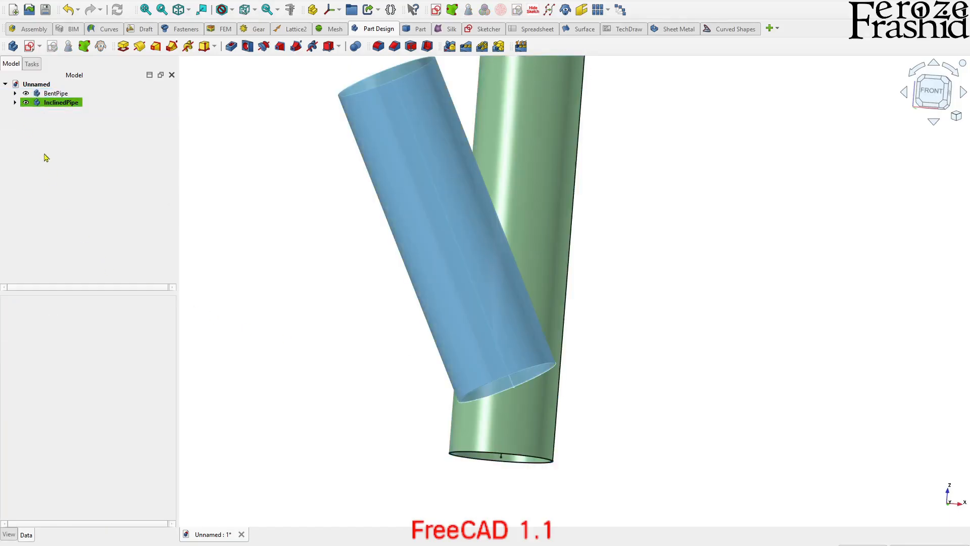
{"action": "scroll", "coordinate": [305, 249], "scroll_direction": "down", "scroll_amount": 5}
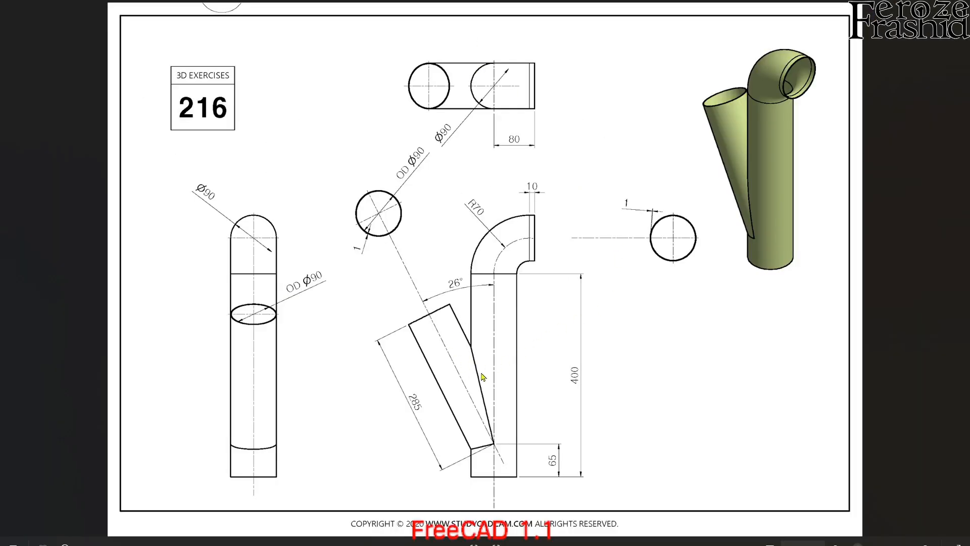
{"action": "left_click_drag", "start_coordinate": [557, 0], "coordinate": [574, 33]}
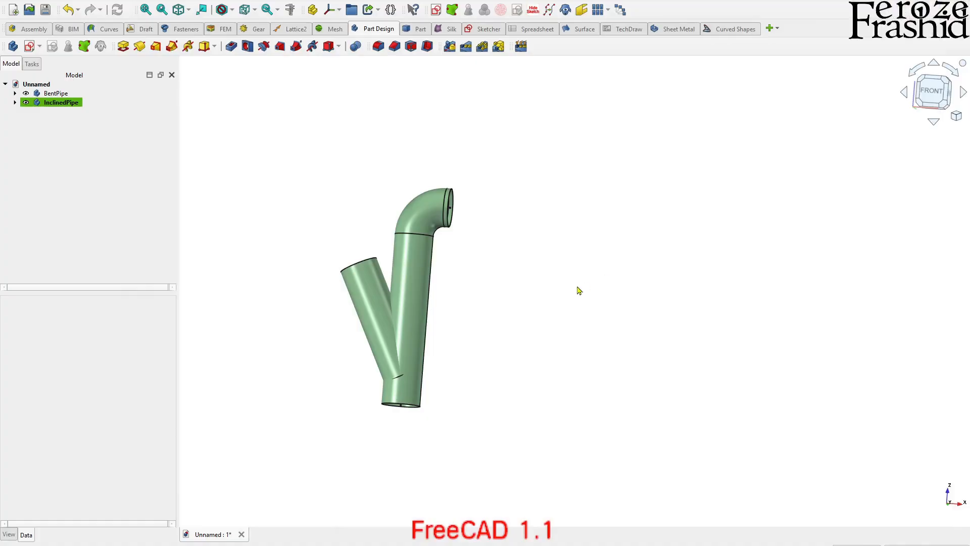
{"action": "middle_click_drag", "start_coordinate": [407, 364], "coordinate": [458, 282]}
{"action": "scroll", "coordinate": [458, 290], "scroll_direction": "up", "scroll_amount": 5}
{"action": "middle_click_drag", "start_coordinate": [526, 372], "coordinate": [525, 342]}
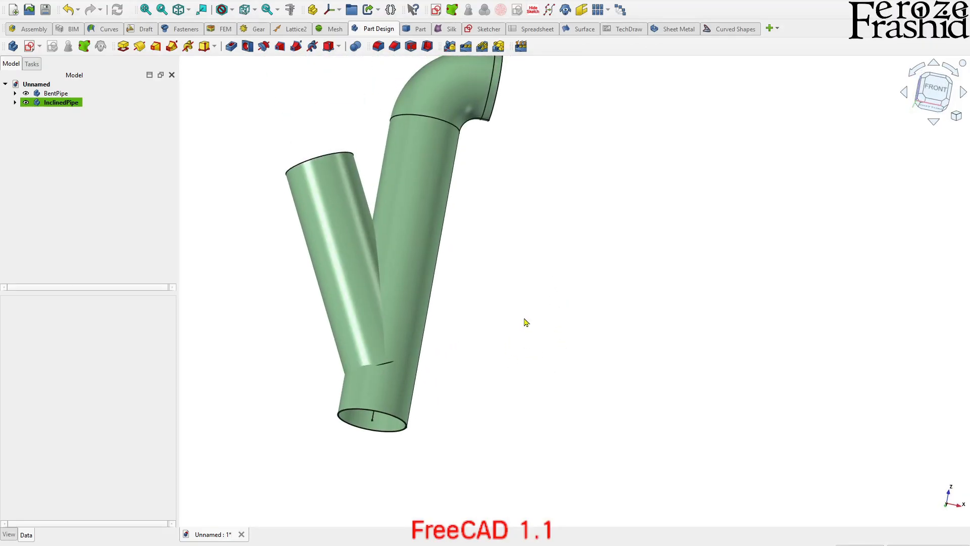
Deactivate the InclinedPipe body and switch to the Part workbench
{"action": "left_click", "coordinate": [60, 103]}
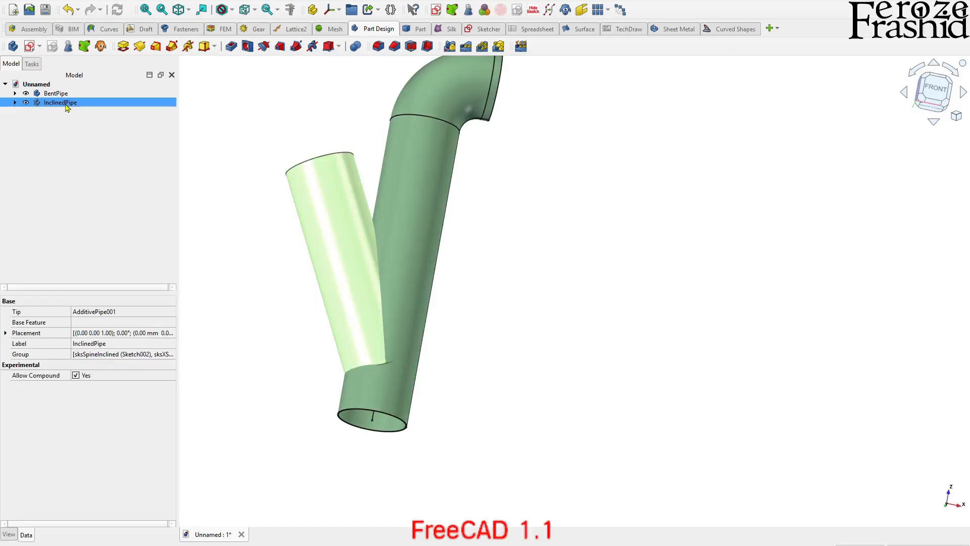
{"action": "left_click", "coordinate": [66, 137]}
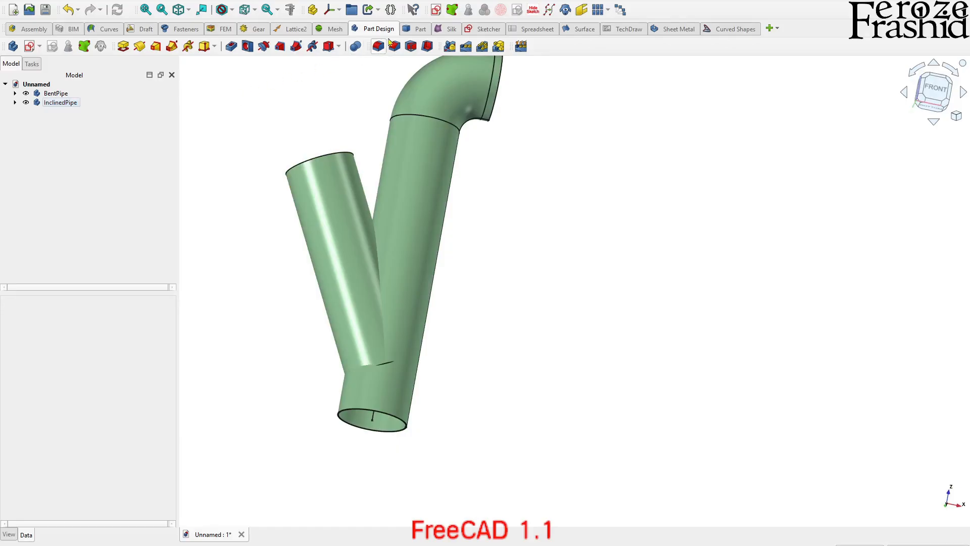
{"action": "left_click", "coordinate": [417, 31]}
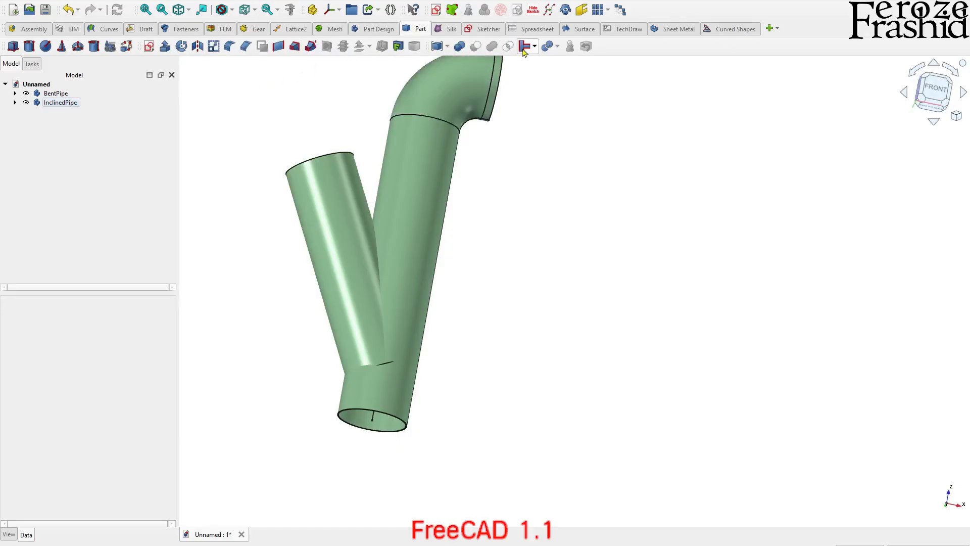
{"action": "left_click", "coordinate": [534, 49]}
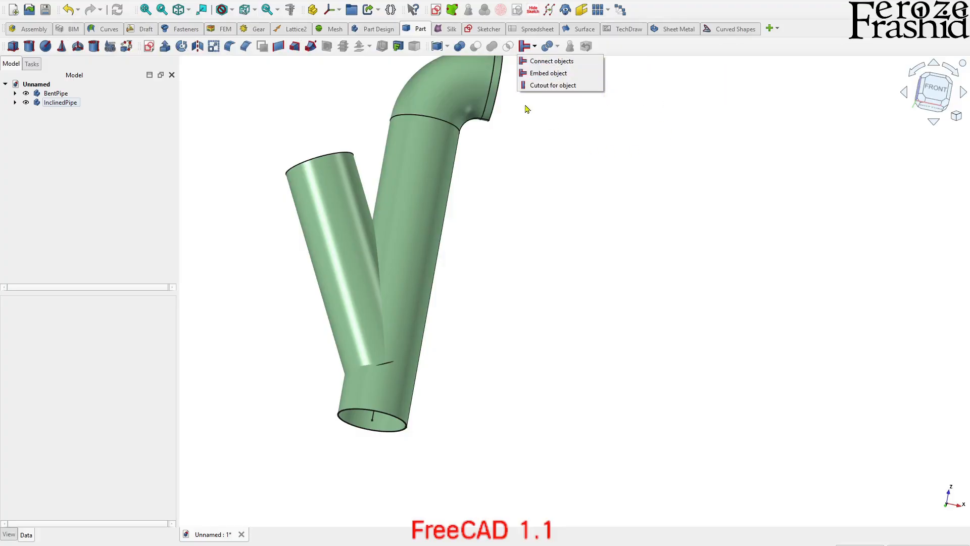
{"action": "left_click", "coordinate": [357, 95]}
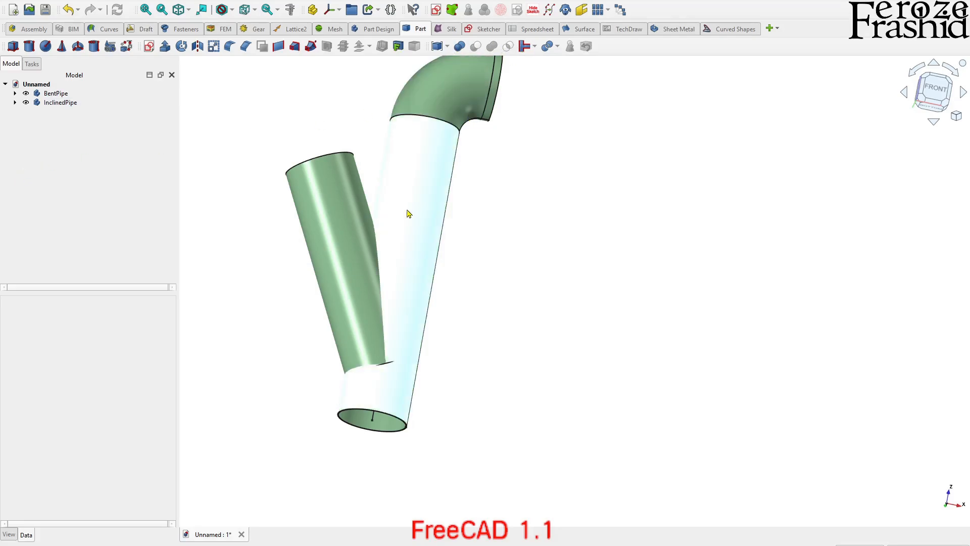
Expand the BentPipe and InclinedPipe bodies and check which tree entries are selected when picking each pipe's surface
{"action": "left_click", "coordinate": [64, 95]}
{"action": "left_click", "coordinate": [65, 103], "text": "ctrl"}
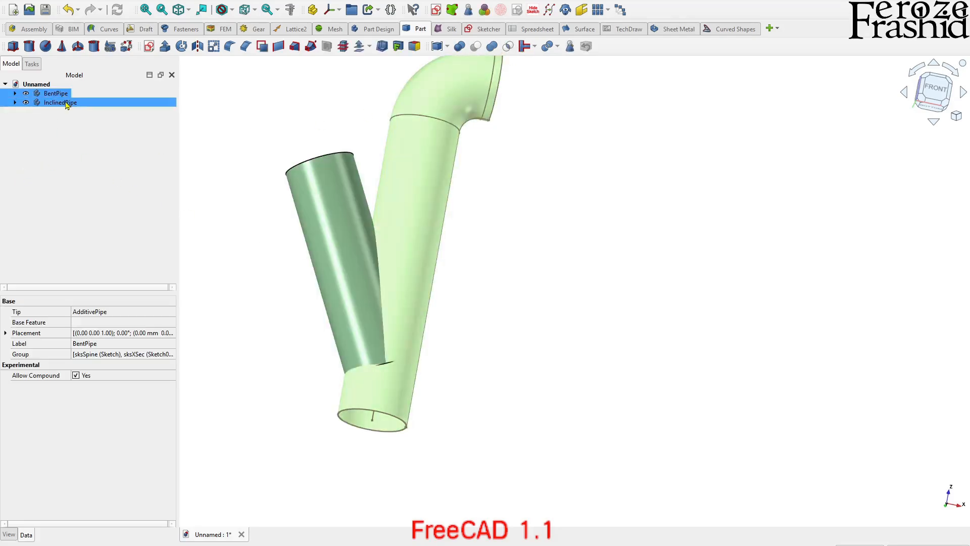
{"action": "left_click", "coordinate": [64, 129]}
{"action": "left_click", "coordinate": [16, 93]}
{"action": "left_click", "coordinate": [15, 140]}
{"action": "left_click", "coordinate": [41, 203]}
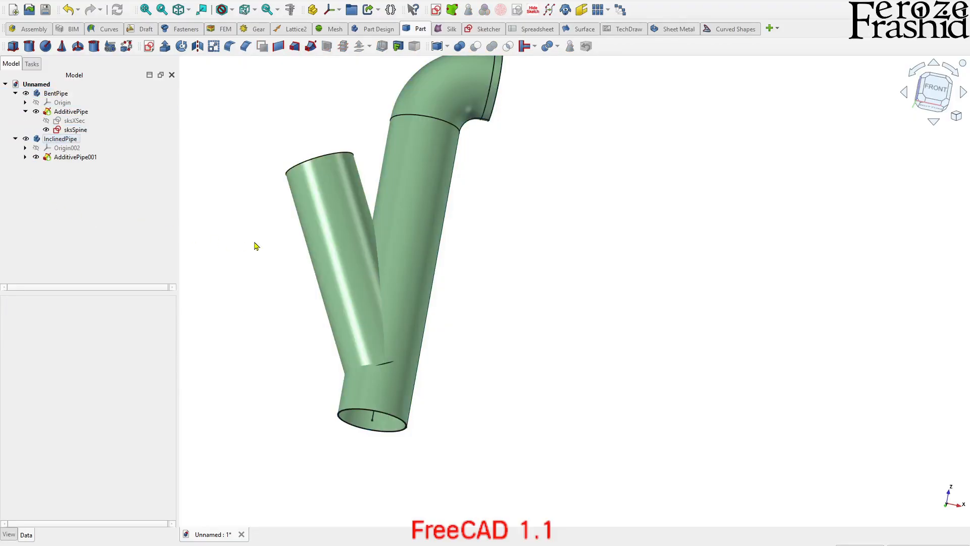
{"action": "left_click", "coordinate": [349, 237]}
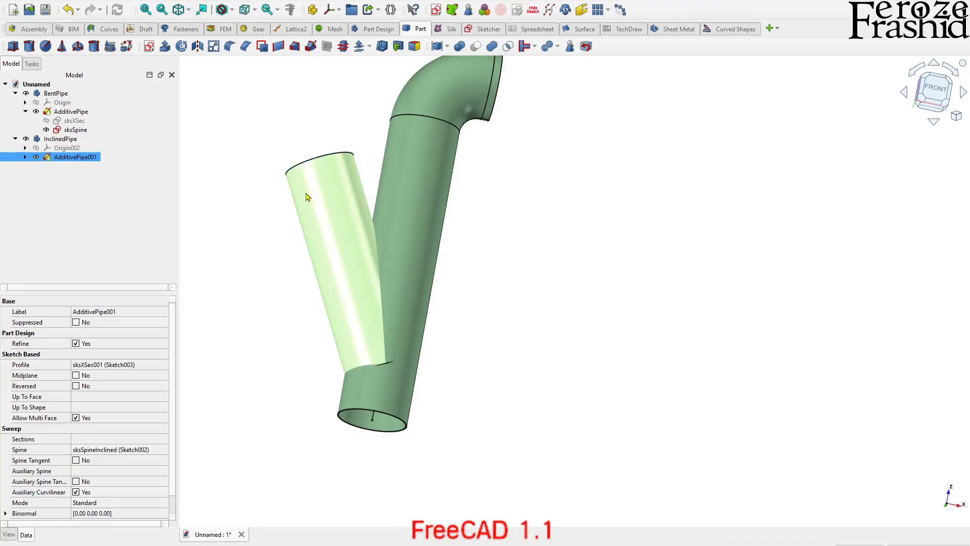
{"action": "left_click", "coordinate": [406, 179]}
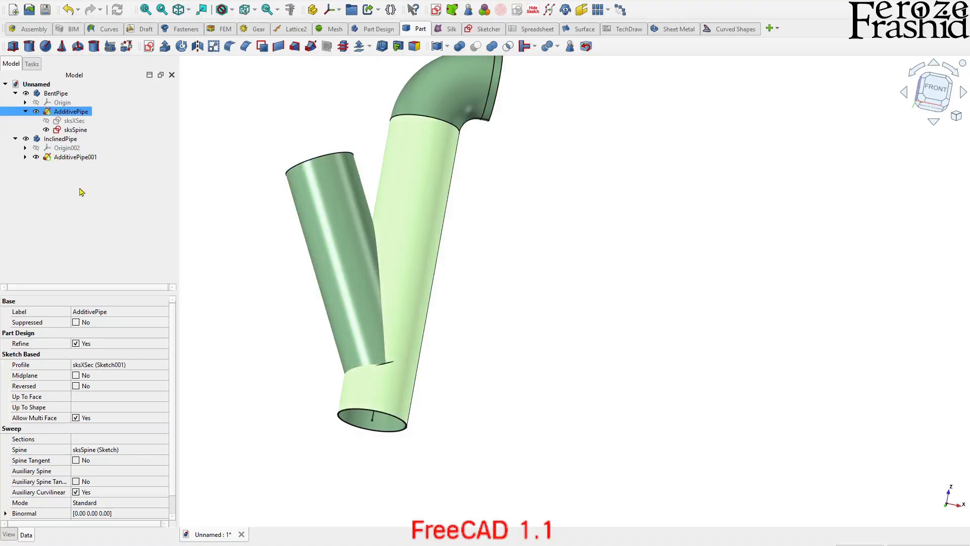
Fuse the BentPipe and InclinedPipe bodies with the Connect objects operation
{"action": "left_click", "coordinate": [50, 94]}
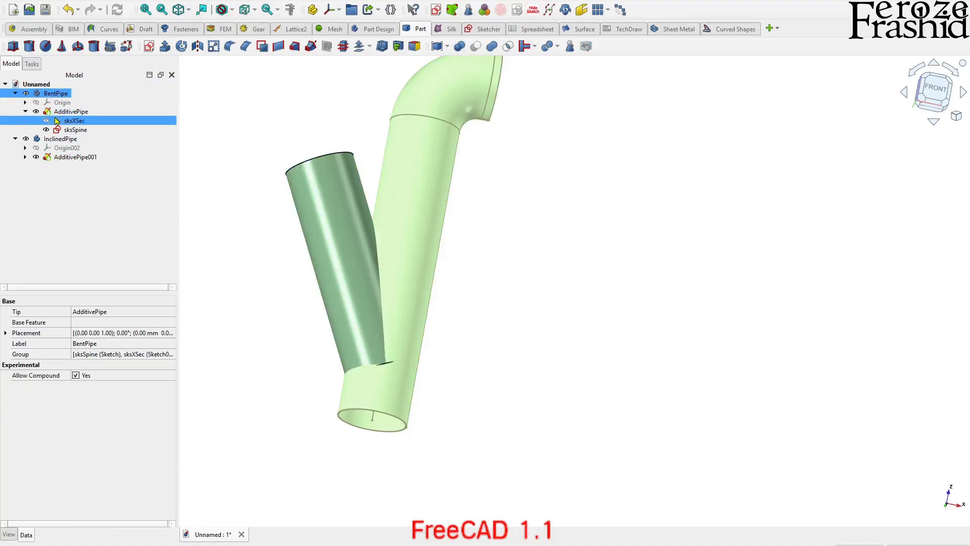
{"action": "left_click", "coordinate": [63, 139], "text": "ctrl"}
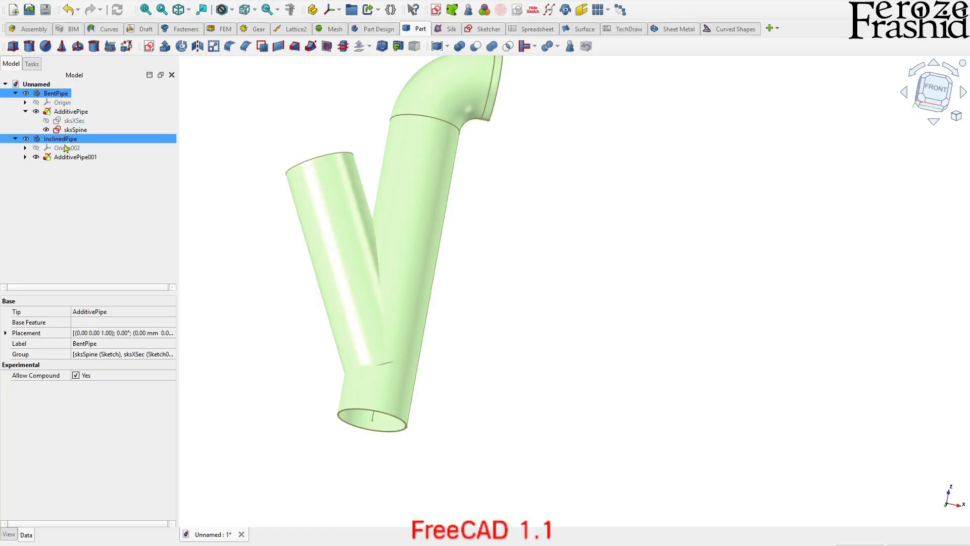
{"action": "left_click", "coordinate": [52, 86], "text": "ctrl"}
{"action": "left_click", "coordinate": [52, 86], "text": "ctrl"}
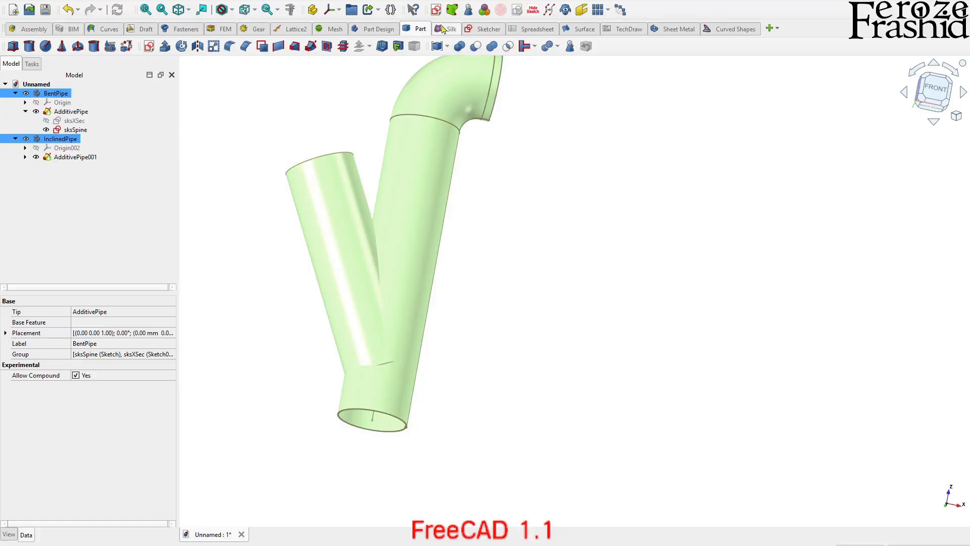
{"action": "left_click", "coordinate": [536, 47]}
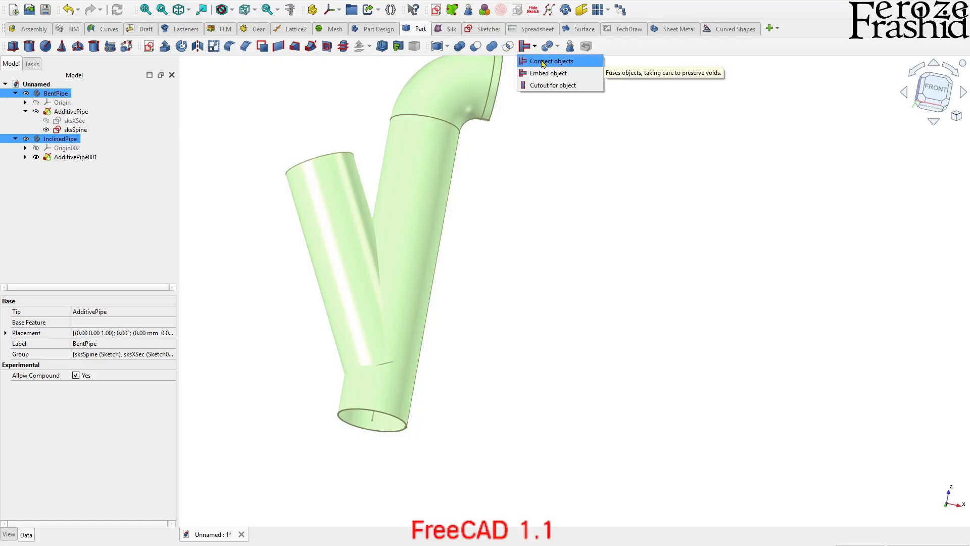
{"action": "left_click", "coordinate": [543, 62]}
{"action": "left_click", "coordinate": [526, 280]}
Inspect the inside of the connected pipe from below, where the branch opens into the main pipe
{"action": "middle_click_drag", "start_coordinate": [517, 176], "coordinate": [473, 173]}
{"action": "middle_click_drag", "start_coordinate": [435, 296], "coordinate": [402, 177]}
{"action": "scroll", "coordinate": [482, 275], "scroll_direction": "down", "scroll_amount": 3}
{"action": "scroll", "coordinate": [413, 217], "scroll_direction": "up", "scroll_amount": 4}
{"action": "scroll", "coordinate": [412, 217], "scroll_direction": "up", "scroll_amount": 4}
{"action": "scroll", "coordinate": [516, 382], "scroll_direction": "down", "scroll_amount": 4}
{"action": "scroll", "coordinate": [426, 129], "scroll_direction": "up", "scroll_amount": 3}
{"action": "middle_click_drag", "start_coordinate": [503, 231], "coordinate": [566, 287]}
{"action": "scroll", "coordinate": [518, 257], "scroll_direction": "up", "scroll_amount": 5}
{"action": "scroll", "coordinate": [518, 256], "scroll_direction": "down", "scroll_amount": 2}
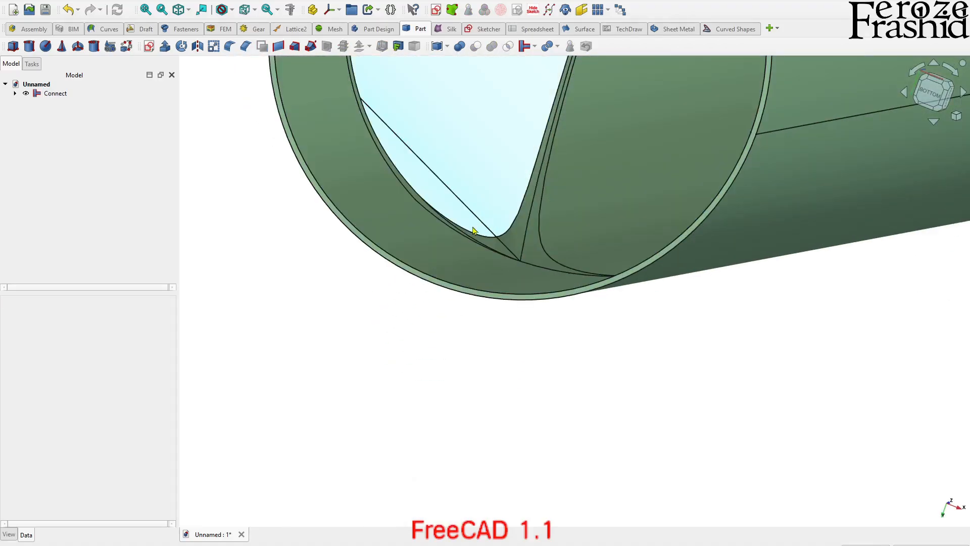
{"action": "middle_click_drag", "start_coordinate": [519, 257], "coordinate": [650, 334]}
{"action": "scroll", "coordinate": [614, 315], "scroll_direction": "down", "scroll_amount": 2}
{"action": "scroll", "coordinate": [650, 335], "scroll_direction": "down", "scroll_amount": 3}
{"action": "mouse_move", "coordinate": [641, 283]}
{"action": "middle_mouse_down"}
{"action": "mouse_move", "coordinate": [566, 368]}
{"action": "mouse_move", "coordinate": [480, 107]}
{"action": "mouse_move", "coordinate": [593, 268]}
{"action": "mouse_move", "coordinate": [576, 290]}
{"action": "mouse_move", "coordinate": [823, 283]}
{"action": "middle_mouse_up"}
{"action": "scroll", "coordinate": [566, 369], "scroll_direction": "down", "scroll_amount": 2}
Compare the connected pipe's junction with the exercise drawing and examine it closely from outside
{"action": "key", "text": "alt+Tab"}
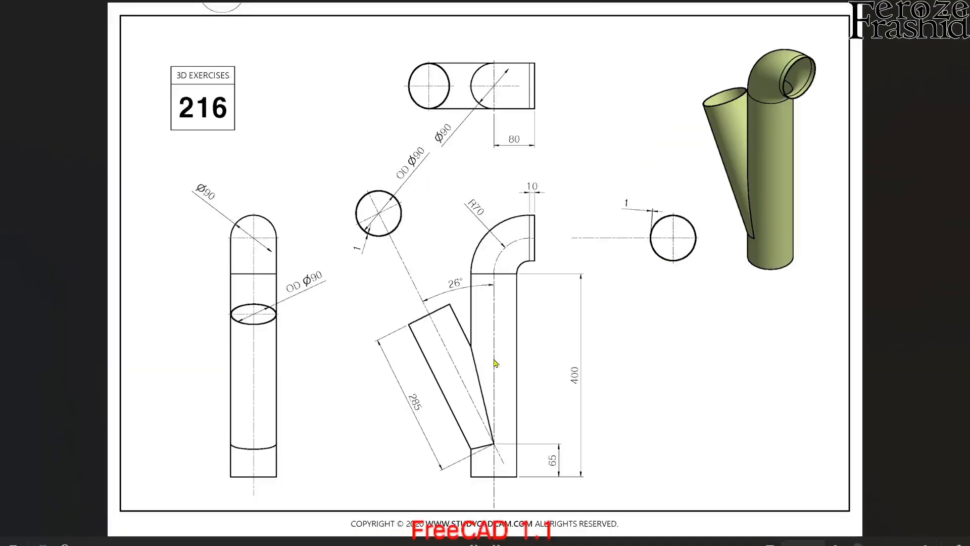
{"action": "key", "text": "alt+Tab"}
{"action": "mouse_move", "coordinate": [411, 260]}
{"action": "middle_mouse_down"}
{"action": "mouse_move", "coordinate": [552, 216]}
{"action": "mouse_move", "coordinate": [486, 215]}
{"action": "mouse_move", "coordinate": [504, 408]}
{"action": "mouse_move", "coordinate": [525, 439]}
{"action": "mouse_move", "coordinate": [548, 379]}
{"action": "mouse_move", "coordinate": [515, 184]}
{"action": "mouse_move", "coordinate": [521, 288]}
{"action": "mouse_move", "coordinate": [586, 293]}
{"action": "mouse_move", "coordinate": [513, 360]}
{"action": "middle_mouse_up"}
{"action": "scroll", "coordinate": [500, 354], "scroll_direction": "up", "scroll_amount": 3}
{"action": "scroll", "coordinate": [525, 439], "scroll_direction": "up", "scroll_amount": 6}
{"action": "scroll", "coordinate": [515, 184], "scroll_direction": "down", "scroll_amount": 5}
{"action": "scroll", "coordinate": [498, 340], "scroll_direction": "down", "scroll_amount": 3}
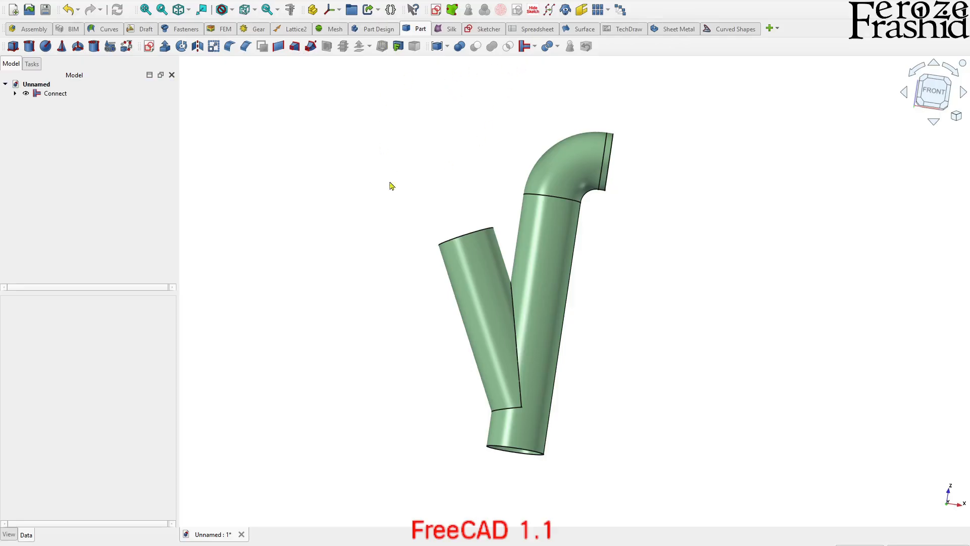
Expand the Connect object to see its component bodies and view the branched pipe from the front right
{"action": "left_click", "coordinate": [15, 93]}
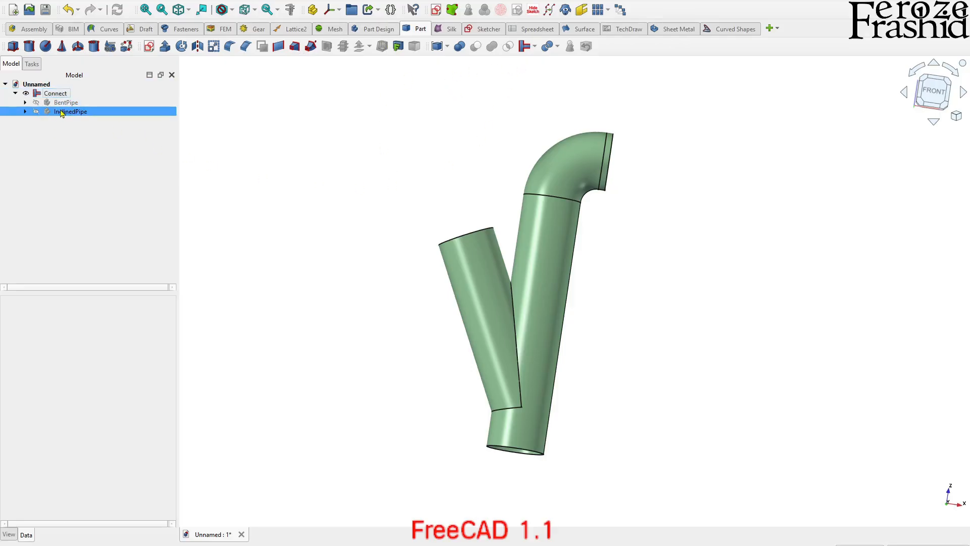
{"action": "scroll", "coordinate": [340, 234], "scroll_direction": "down", "scroll_amount": 3}
{"action": "middle_click_drag", "start_coordinate": [341, 234], "coordinate": [445, 297]}
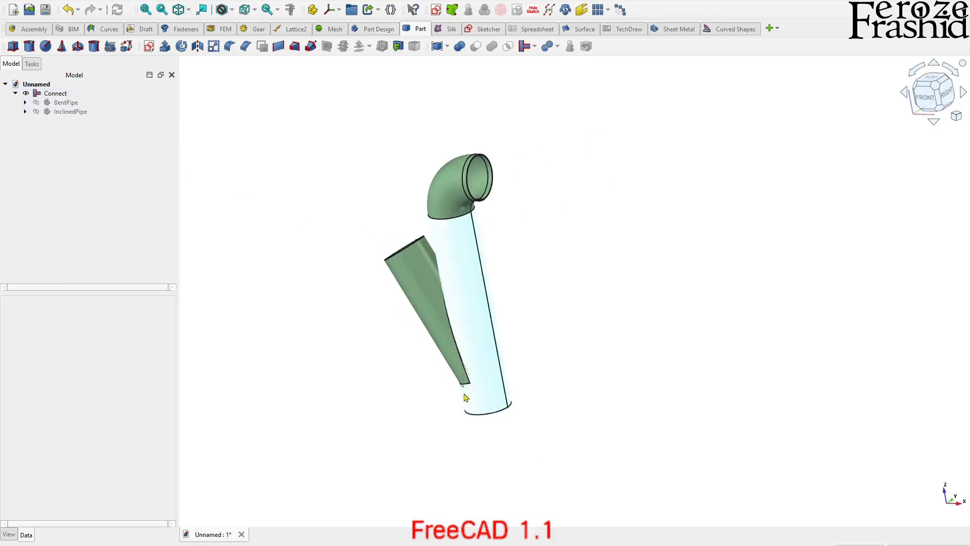
{"action": "scroll", "coordinate": [457, 384], "scroll_direction": "up", "scroll_amount": 5}
{"action": "scroll", "coordinate": [430, 363], "scroll_direction": "down", "scroll_amount": 5}
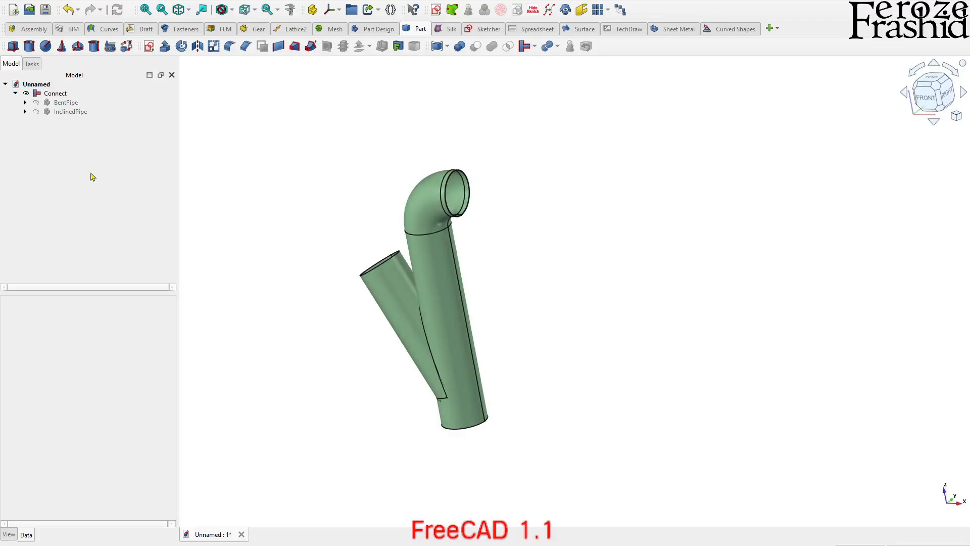
Run a geometry check on the Connect object and close the results
{"action": "left_click", "coordinate": [54, 95]}
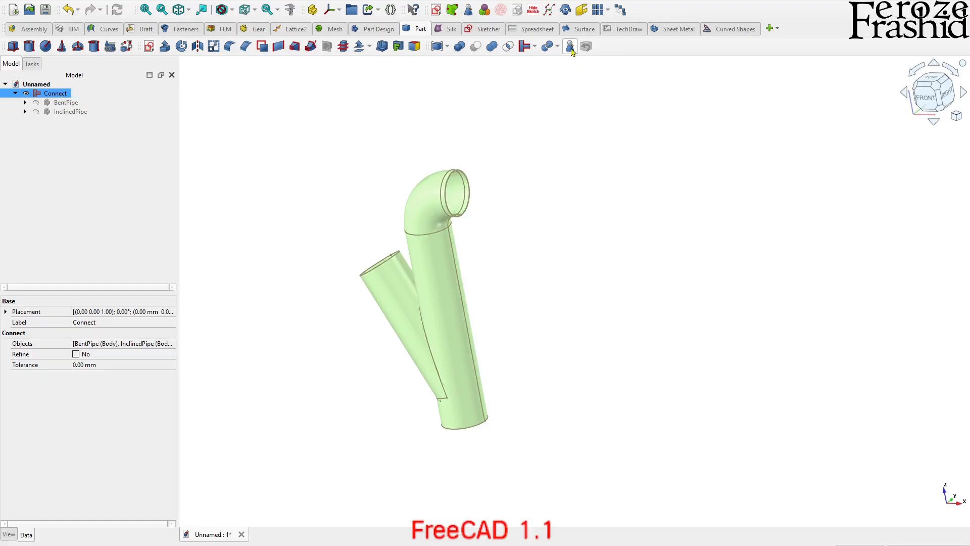
{"action": "left_click", "coordinate": [570, 47]}
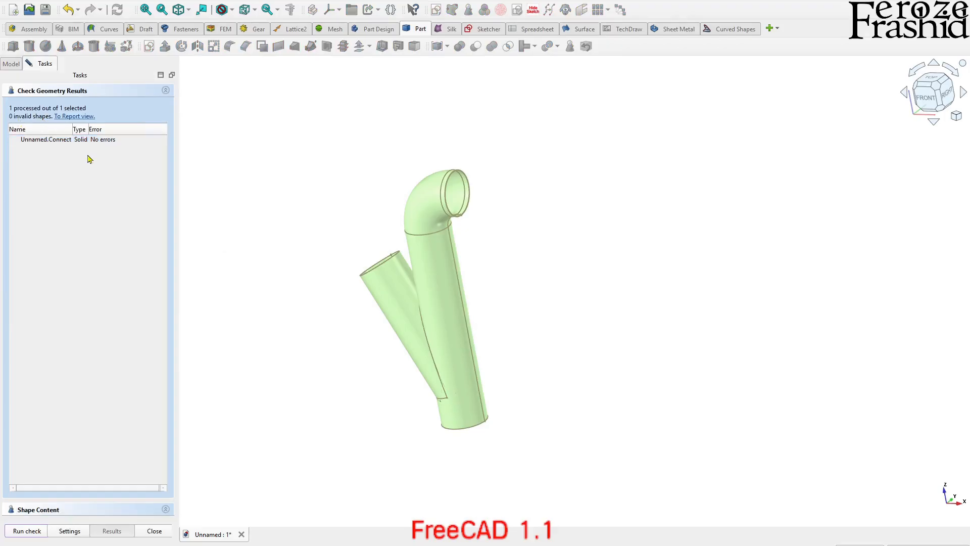
{"action": "left_click", "coordinate": [154, 531]}
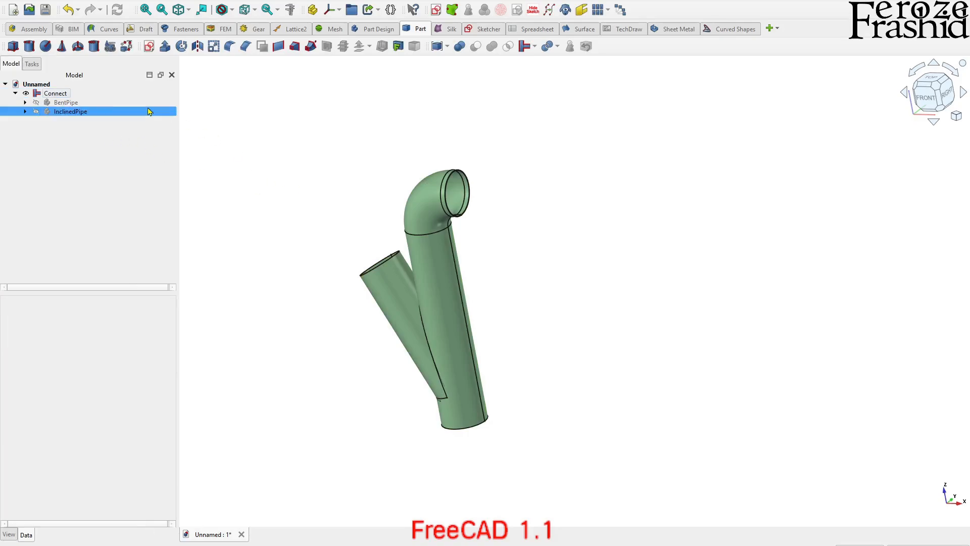
Add a sphere primitive and set its radius to 25 mm
{"action": "left_click", "coordinate": [46, 46]}
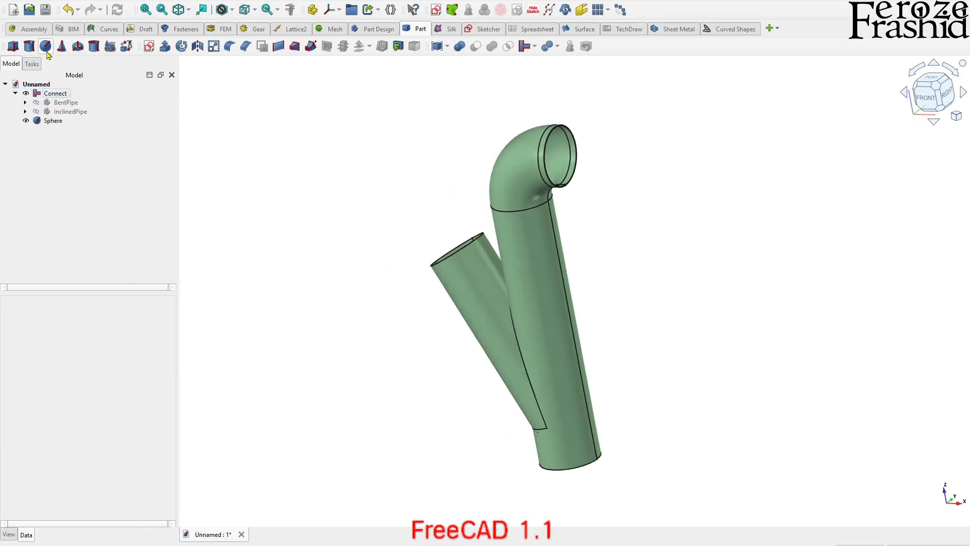
{"action": "left_click", "coordinate": [53, 121]}
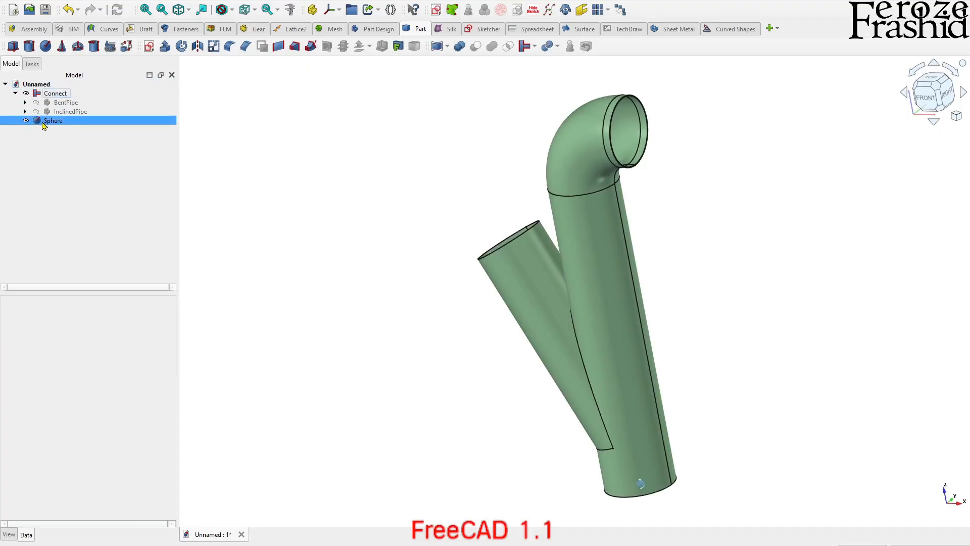
{"action": "left_click", "coordinate": [98, 387]}
{"action": "type", "text": "25"}
{"action": "key", "text": "Return"}
{"action": "scroll", "coordinate": [411, 361], "scroll_direction": "down", "scroll_amount": 2}
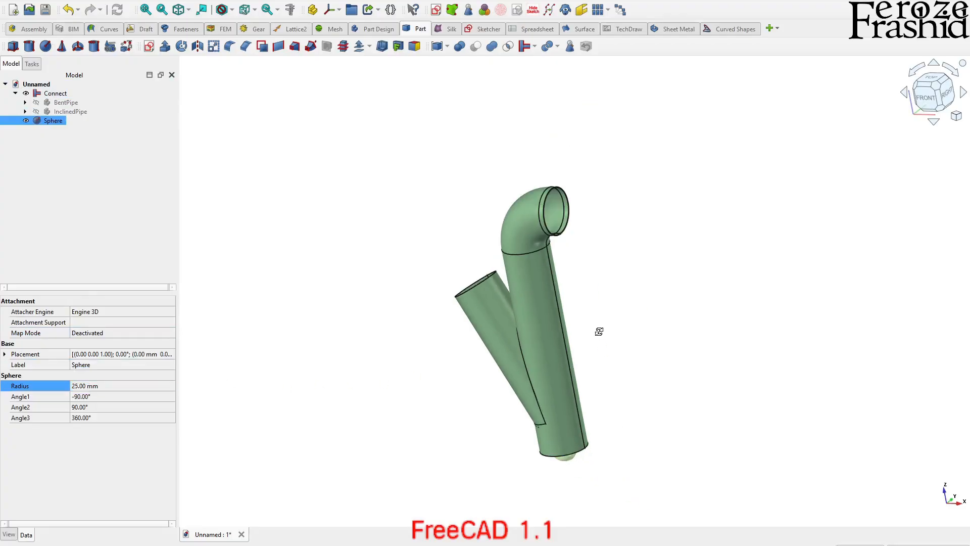
Transform the sphere onto the wall near the pipes' lower junction, at about U 6.2, V -30.7 and W 74.2 mm
{"action": "middle_click_drag", "start_coordinate": [600, 331], "coordinate": [594, 284]}
{"action": "right_click", "coordinate": [57, 121]}
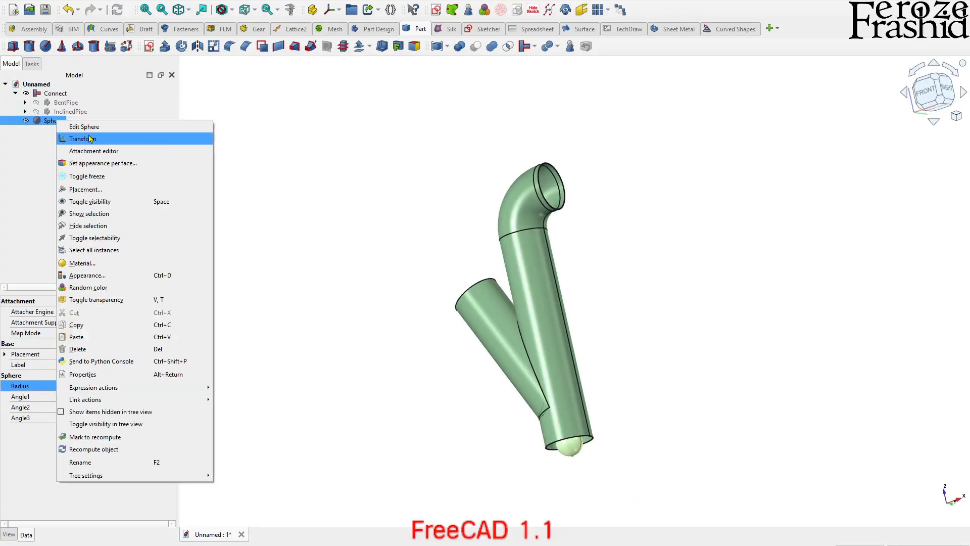
{"action": "left_click", "coordinate": [71, 132]}
{"action": "left_click_drag", "start_coordinate": [555, 371], "coordinate": [544, 321]}
{"action": "left_click_drag", "start_coordinate": [622, 375], "coordinate": [601, 386]}
{"action": "middle_click_drag", "start_coordinate": [521, 307], "coordinate": [595, 270]}
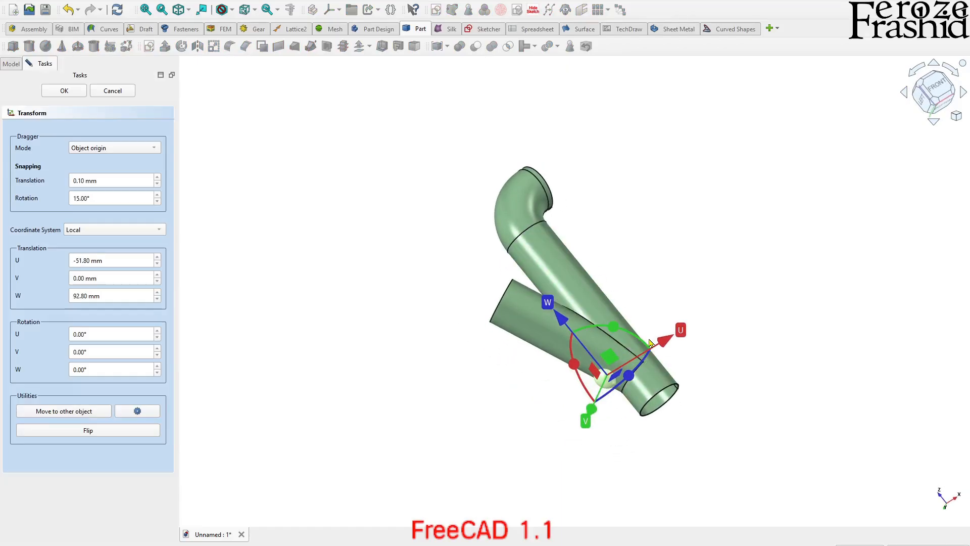
{"action": "left_click_drag", "start_coordinate": [661, 345], "coordinate": [691, 328]}
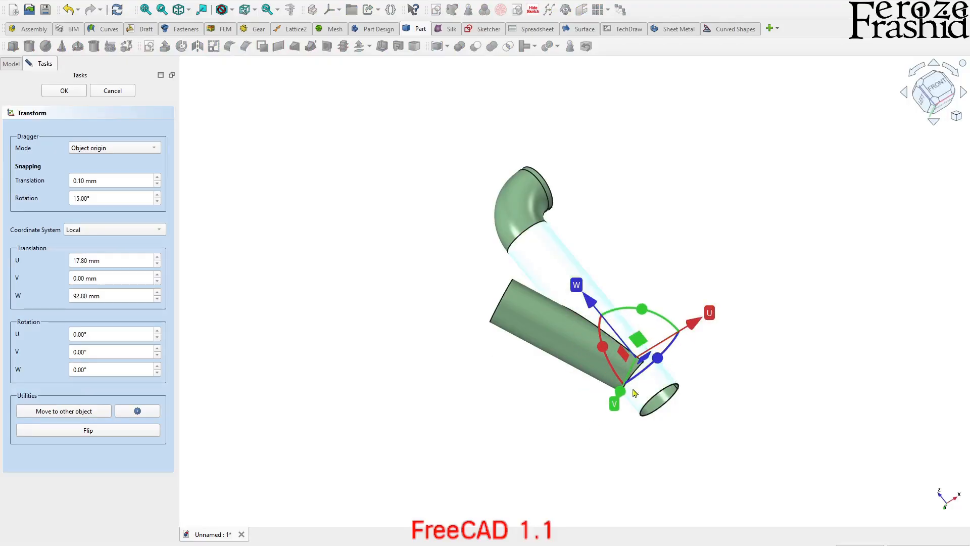
{"action": "left_click_drag", "start_coordinate": [620, 398], "coordinate": [624, 384]}
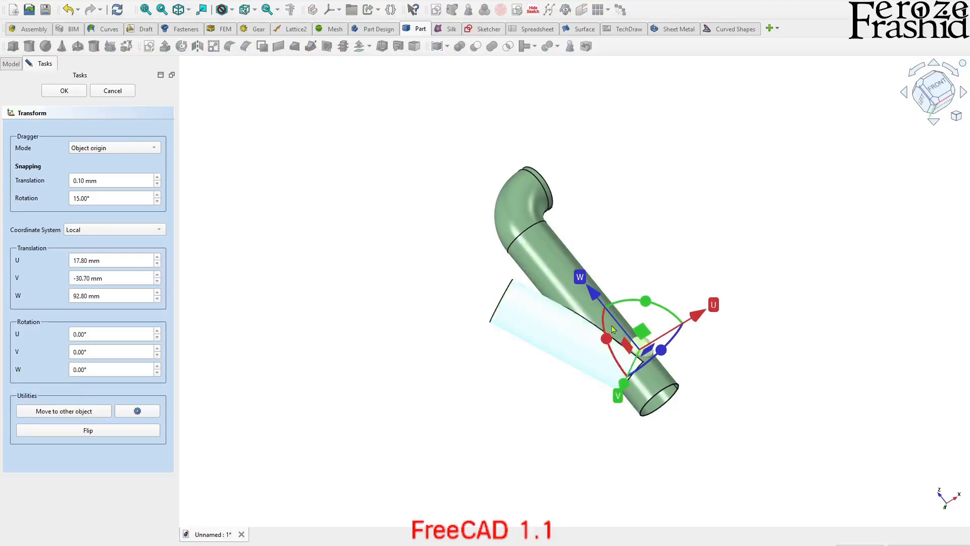
{"action": "left_click_drag", "start_coordinate": [592, 292], "coordinate": [675, 327]}
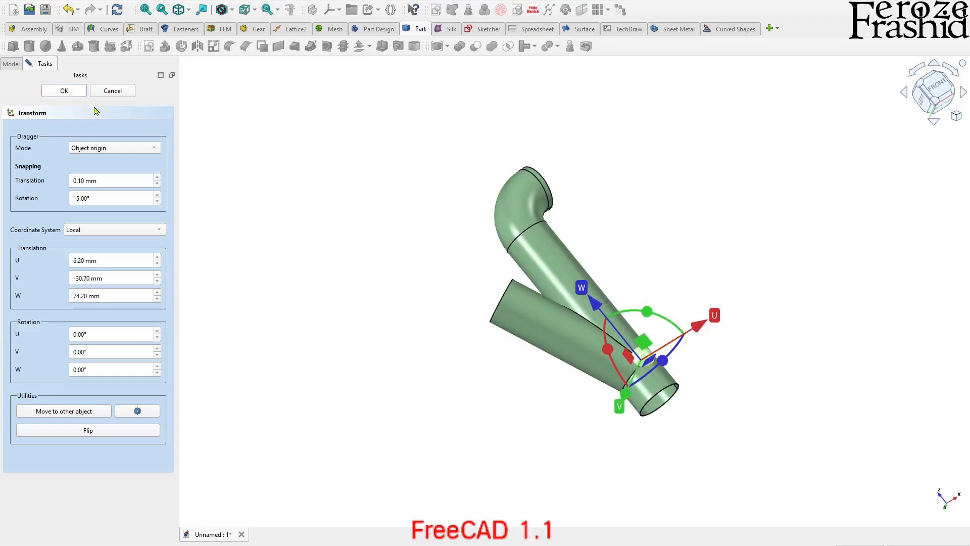
{"action": "left_click", "coordinate": [81, 95]}
Cut the sphere from the Connect object and examine the resulting opening near the pipe junction up close
{"action": "middle_click_drag", "start_coordinate": [510, 319], "coordinate": [510, 414]}
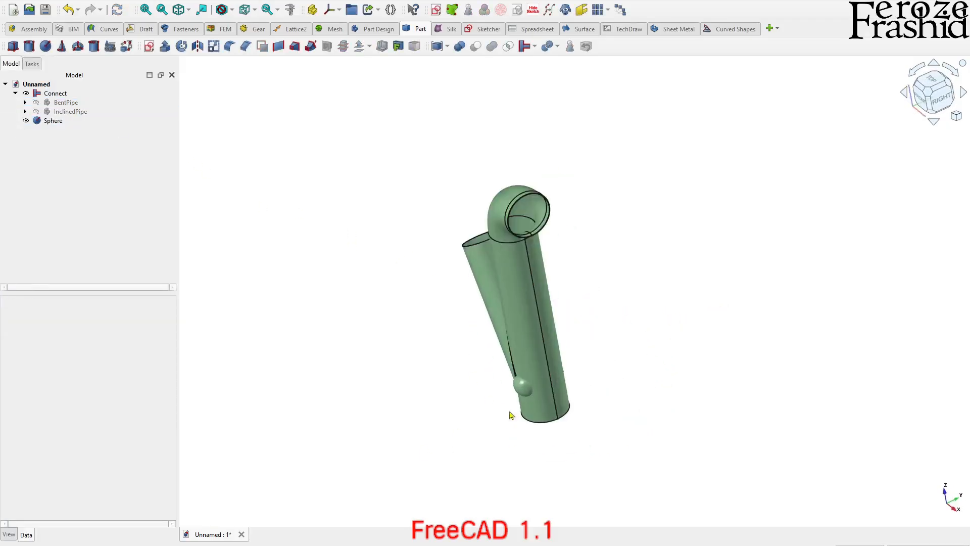
{"action": "scroll", "coordinate": [509, 414], "scroll_direction": "up", "scroll_amount": 2}
{"action": "left_click", "coordinate": [55, 93]}
{"action": "left_click", "coordinate": [53, 120], "text": "ctrl"}
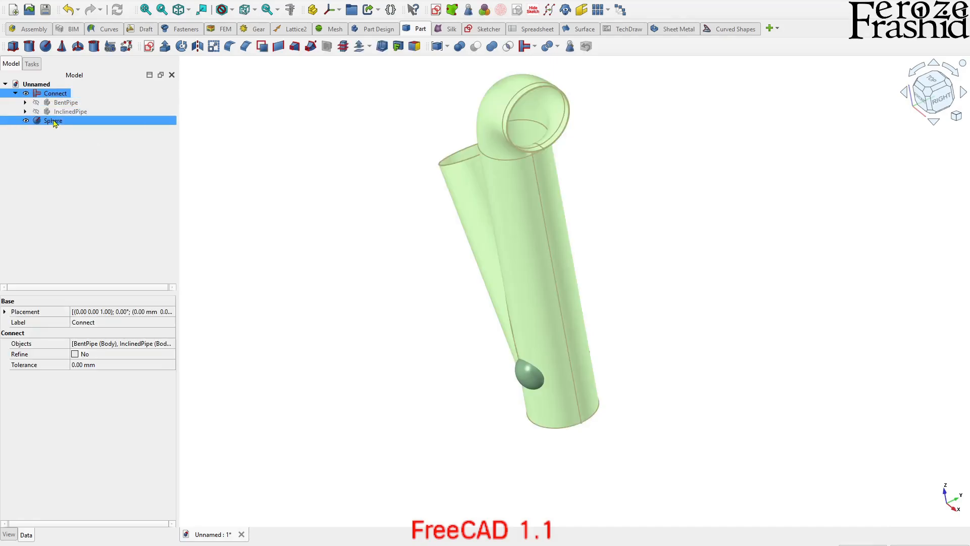
{"action": "left_click", "coordinate": [476, 49]}
{"action": "middle_click_drag", "start_coordinate": [542, 342], "coordinate": [579, 273]}
{"action": "scroll", "coordinate": [514, 417], "scroll_direction": "up", "scroll_amount": 7}
{"action": "middle_click_drag", "start_coordinate": [513, 414], "coordinate": [529, 247]}
{"action": "scroll", "coordinate": [475, 397], "scroll_direction": "up", "scroll_amount": 7}
{"action": "scroll", "coordinate": [496, 394], "scroll_direction": "down", "scroll_amount": 3}
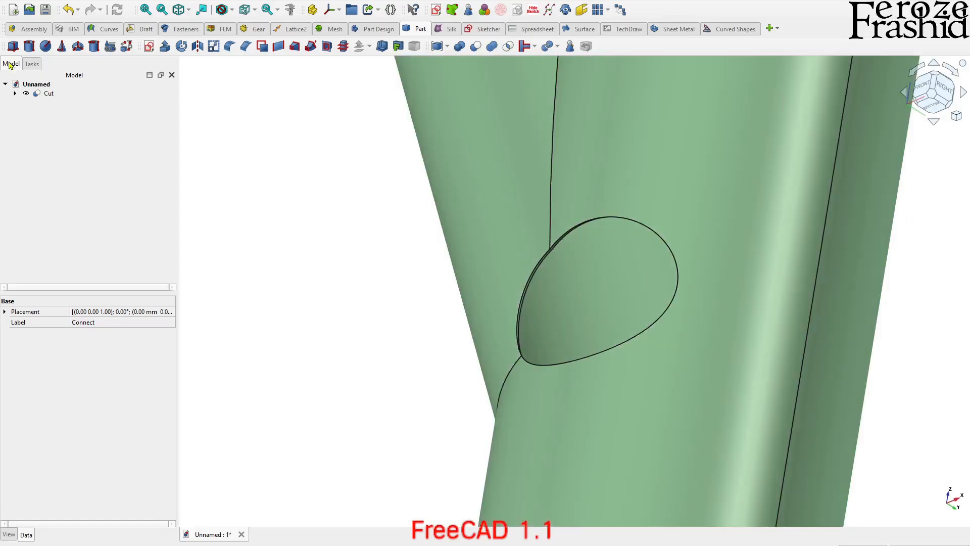
Delete the Cut object and the sphere, keeping the Connect object
{"action": "left_click", "coordinate": [53, 94]}
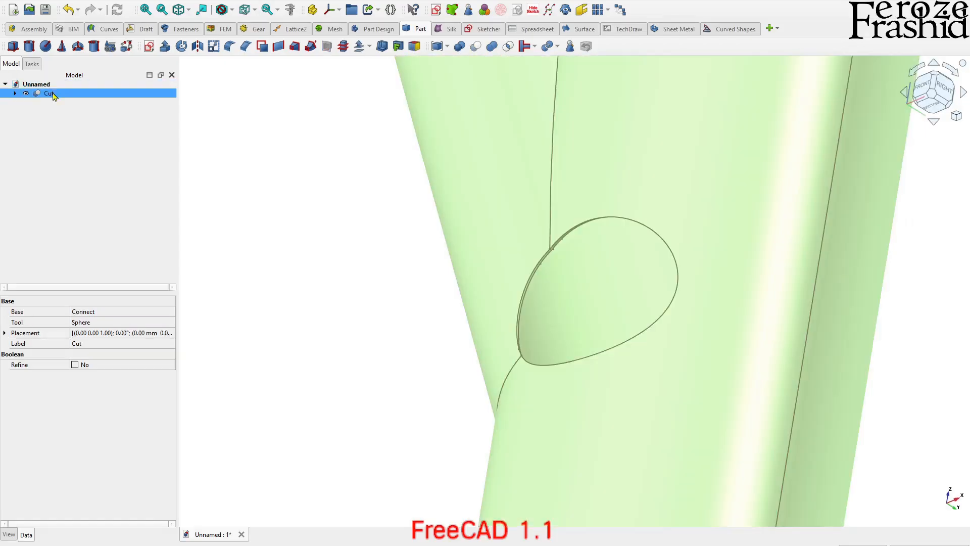
{"action": "key", "text": "Delete"}
{"action": "left_click", "coordinate": [58, 104]}
{"action": "key", "text": "Delete"}
Compare the whole branched pipe with the drawing of 3D exercise 216
{"action": "scroll", "coordinate": [354, 265], "scroll_direction": "down", "scroll_amount": 8}
{"action": "middle_click_drag", "start_coordinate": [483, 243], "coordinate": [499, 326]}
{"action": "scroll", "coordinate": [498, 346], "scroll_direction": "down", "scroll_amount": 3}
{"action": "mouse_move", "coordinate": [511, 221]}
{"action": "middle_mouse_down"}
{"action": "mouse_move", "coordinate": [595, 191]}
{"action": "mouse_move", "coordinate": [508, 324]}
{"action": "mouse_move", "coordinate": [518, 310]}
{"action": "middle_mouse_up"}
{"action": "scroll", "coordinate": [474, 366], "scroll_direction": "up", "scroll_amount": 2}
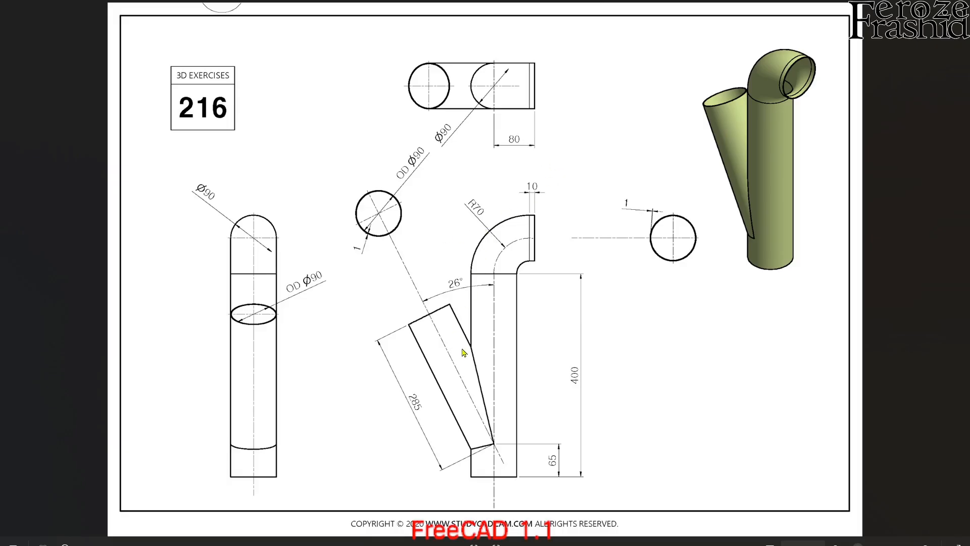
{"action": "scroll", "coordinate": [481, 378], "scroll_direction": "up", "scroll_amount": 3}
{"action": "scroll", "coordinate": [469, 377], "scroll_direction": "down", "scroll_amount": 2}
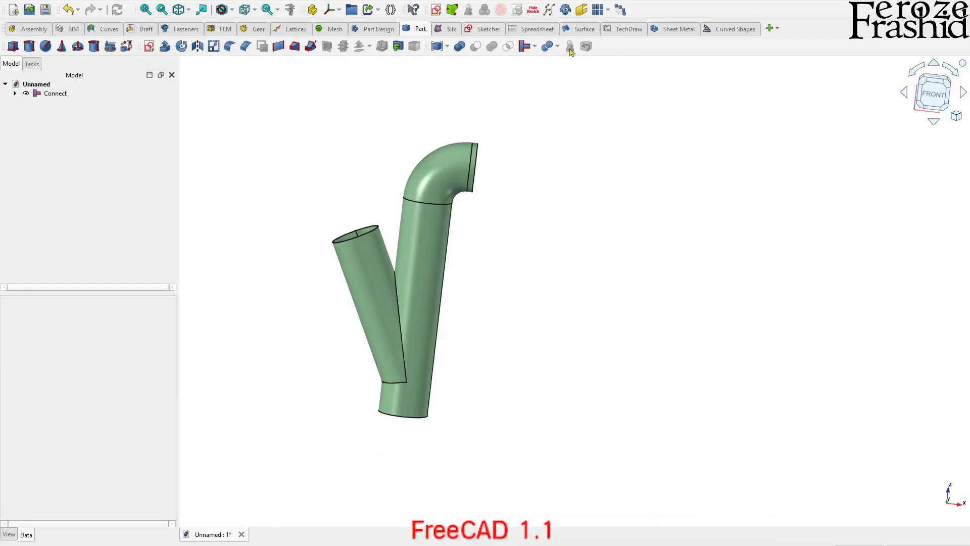
{"action": "left_click", "coordinate": [534, 50]}
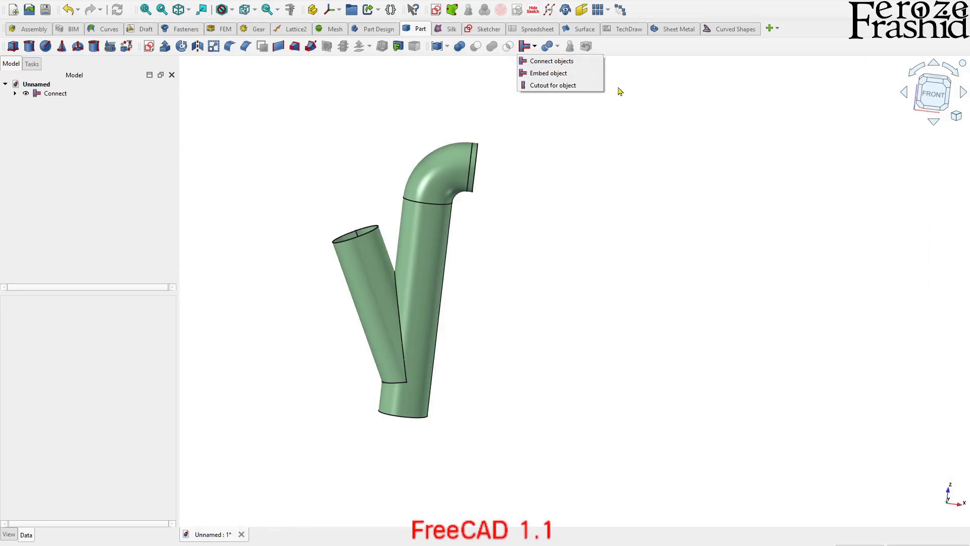
{"action": "left_click", "coordinate": [665, 155]}
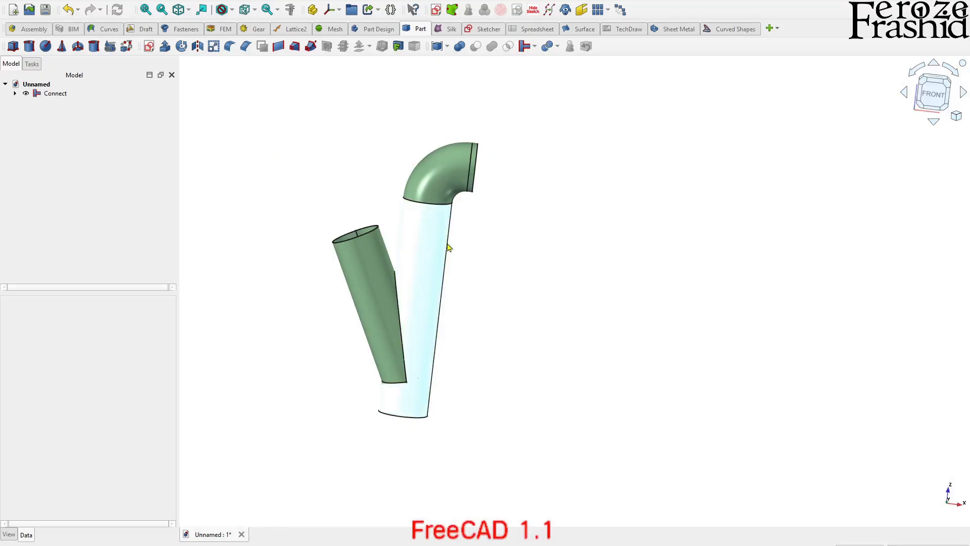
{"action": "middle_click_drag", "start_coordinate": [362, 282], "coordinate": [577, 315]}
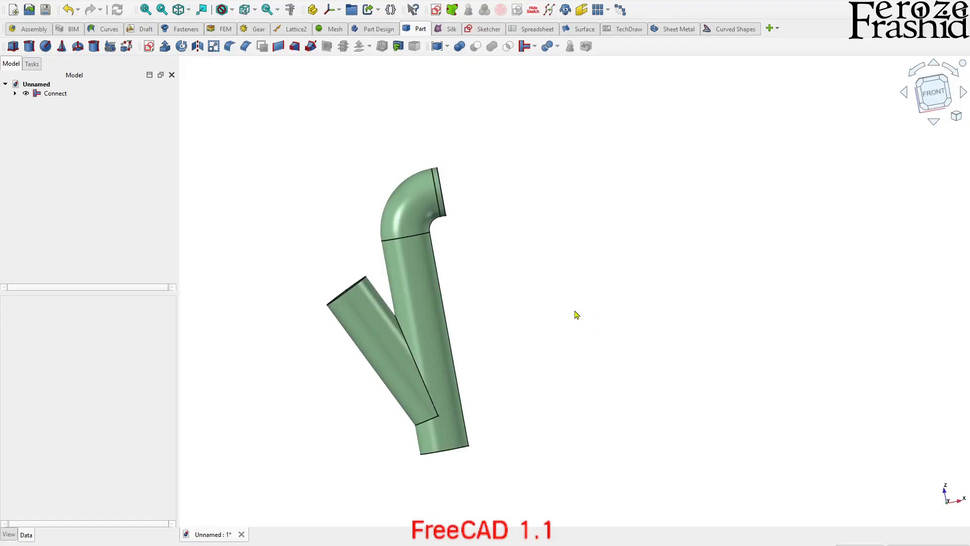
{"action": "middle_click_drag", "start_coordinate": [574, 291], "coordinate": [529, 309]}
{"action": "scroll", "coordinate": [530, 309], "scroll_direction": "up", "scroll_amount": 3}
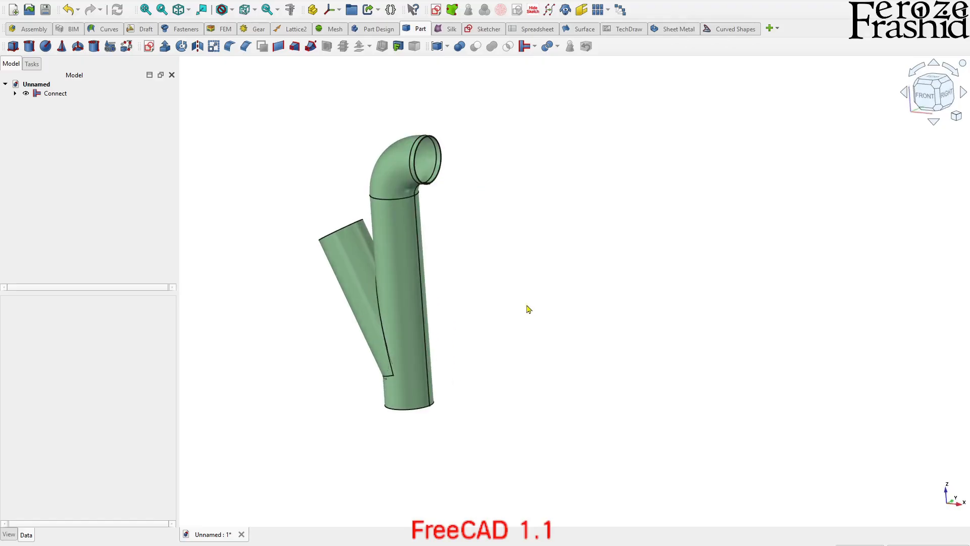
{"action": "scroll", "coordinate": [329, 148], "scroll_direction": "up", "scroll_amount": 1}
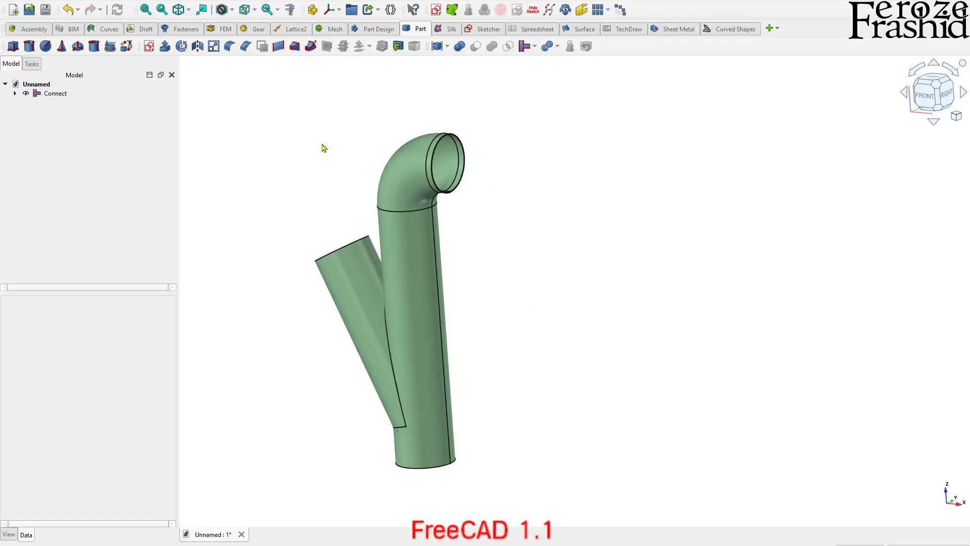